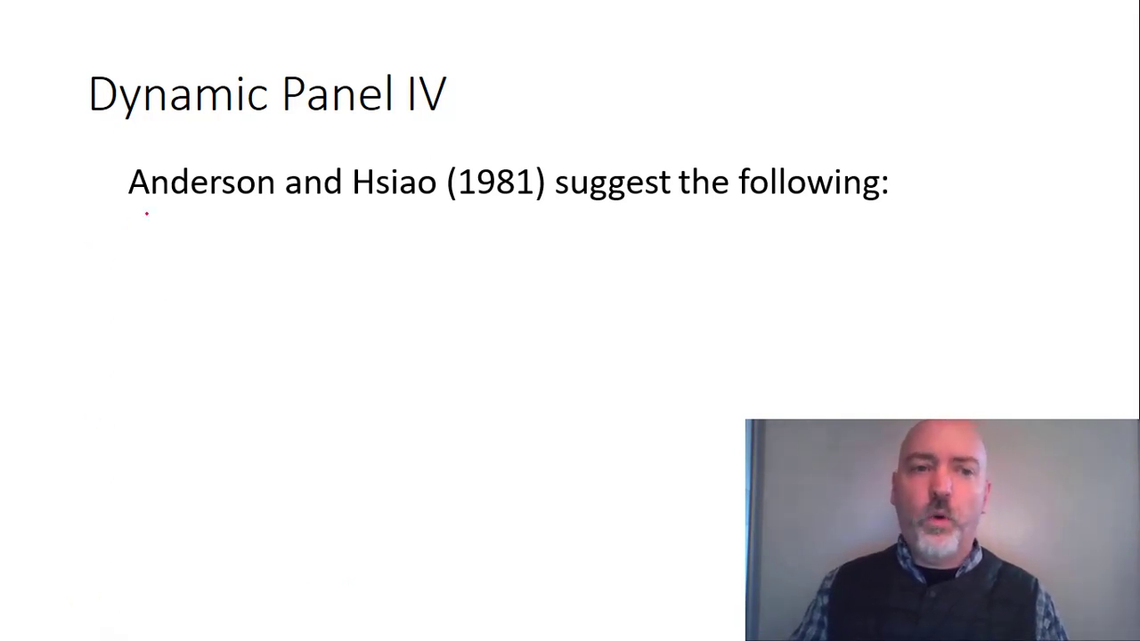
Step: Underline 'Anderson and Hsiao' on the slide with a red pen stroke
left_click_drag(127, 210, 431, 206)
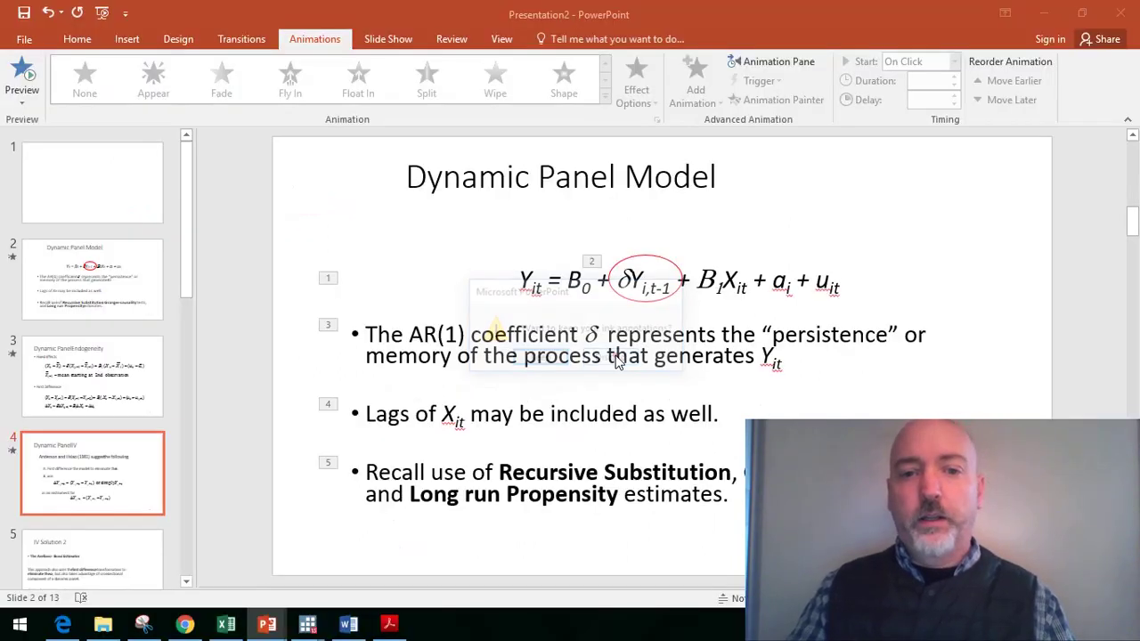
Step: In Stata, load psidextract with webuse and declare the panel with xtset id t
mouse_move(311, 627)
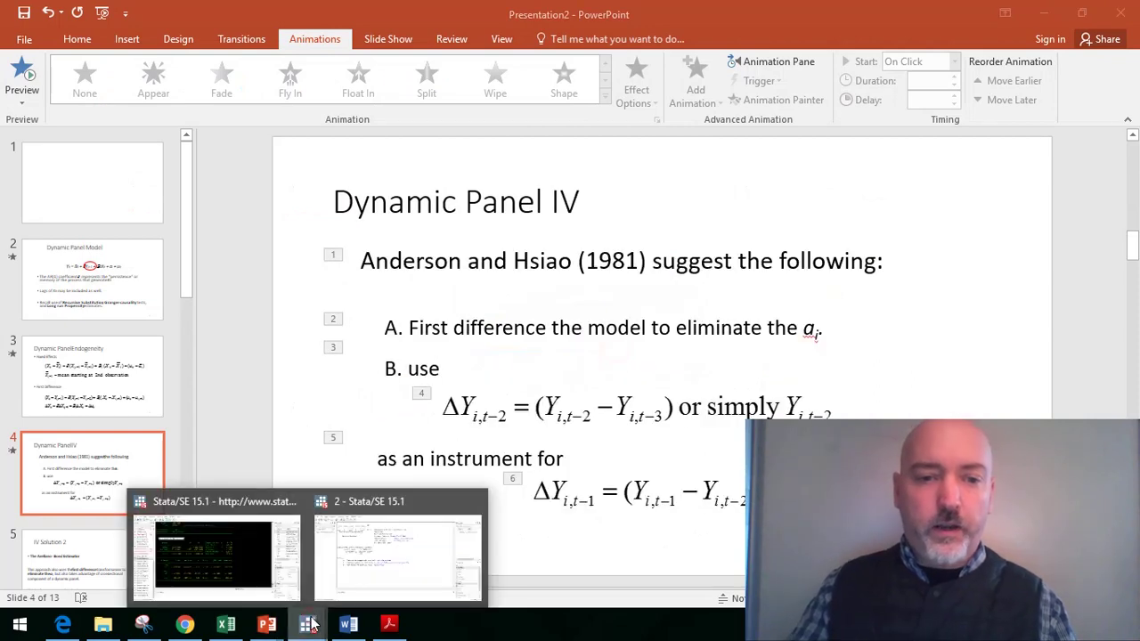
left_click(398, 554)
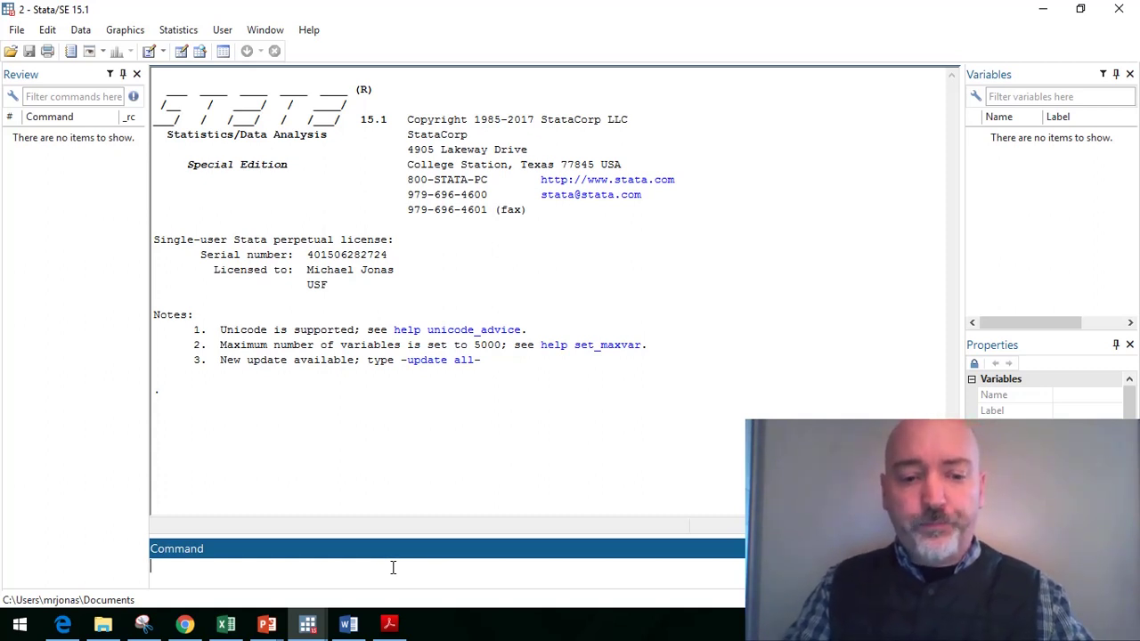
type("webuse ")
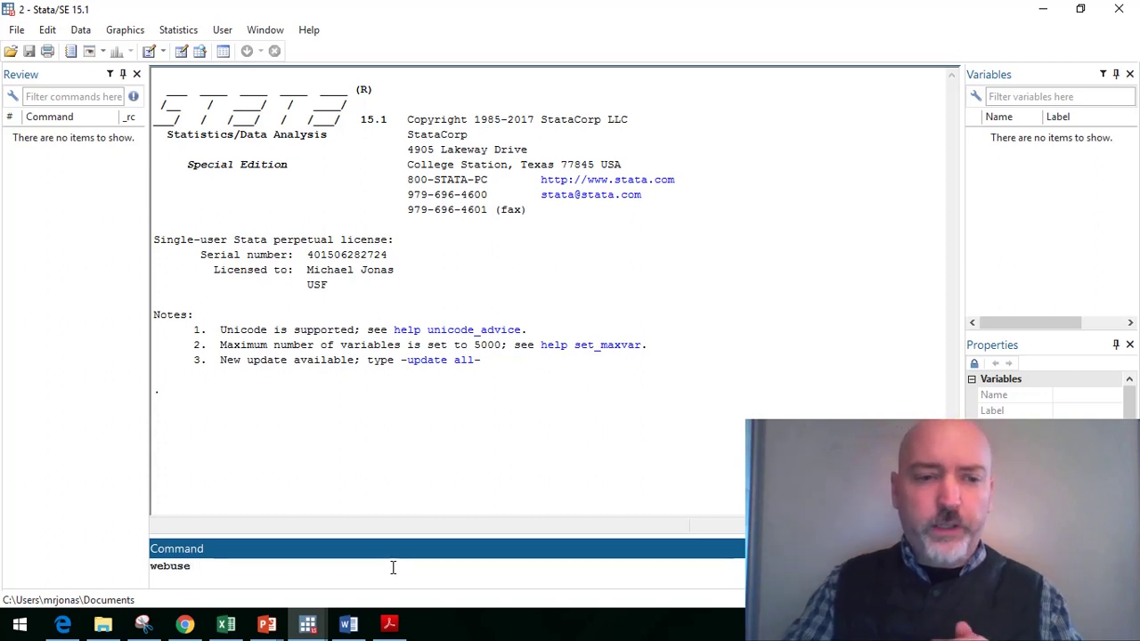
type("psid")
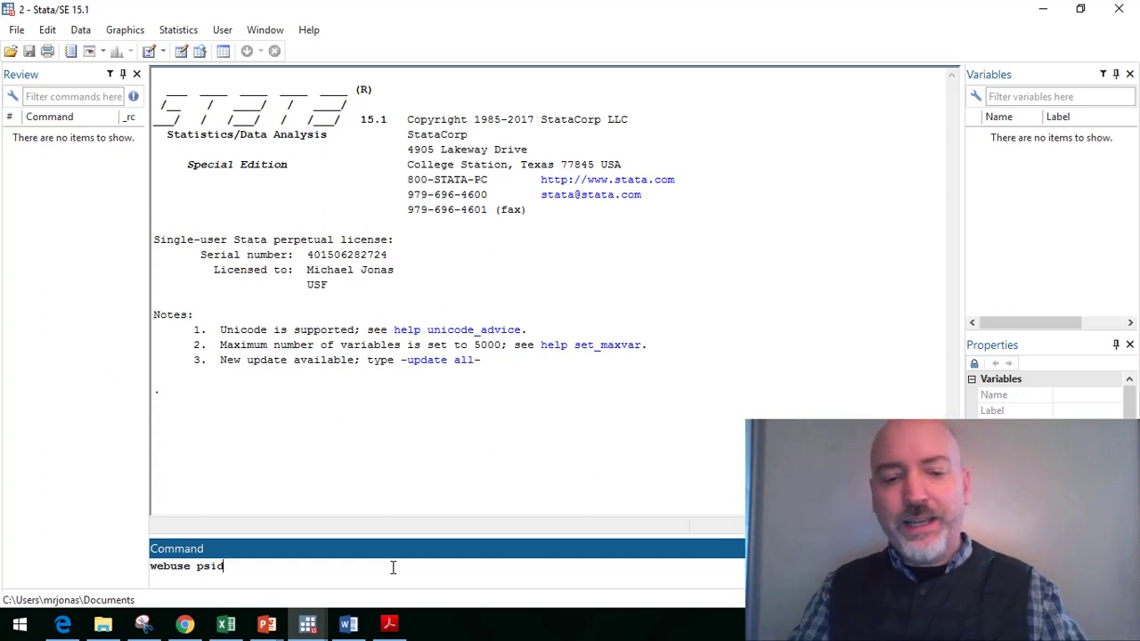
type("extract")
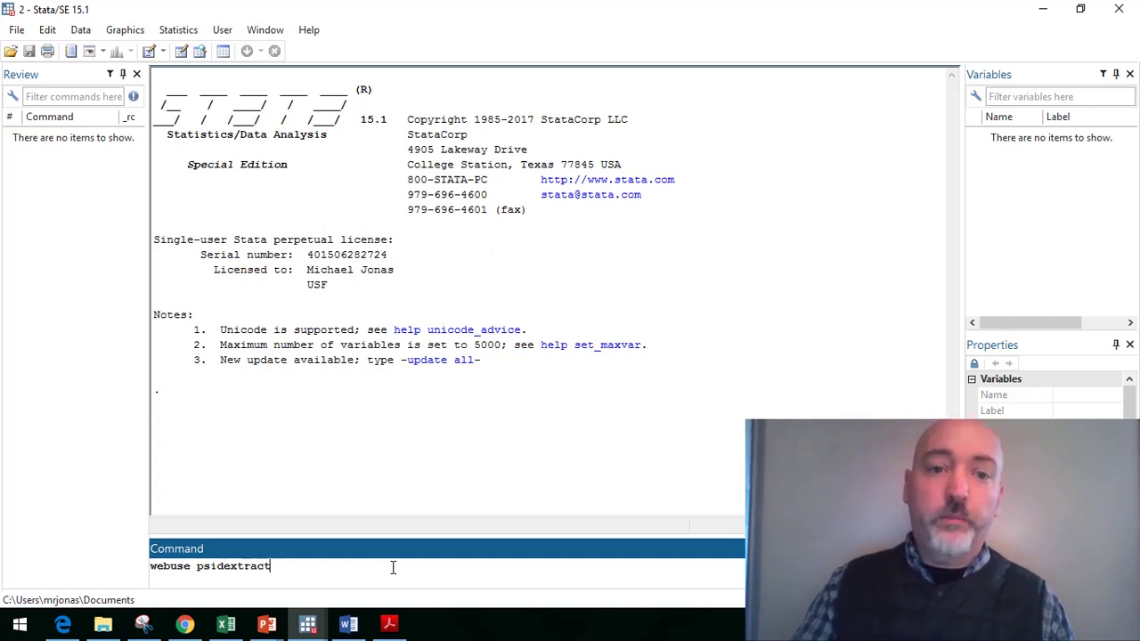
key("Return")
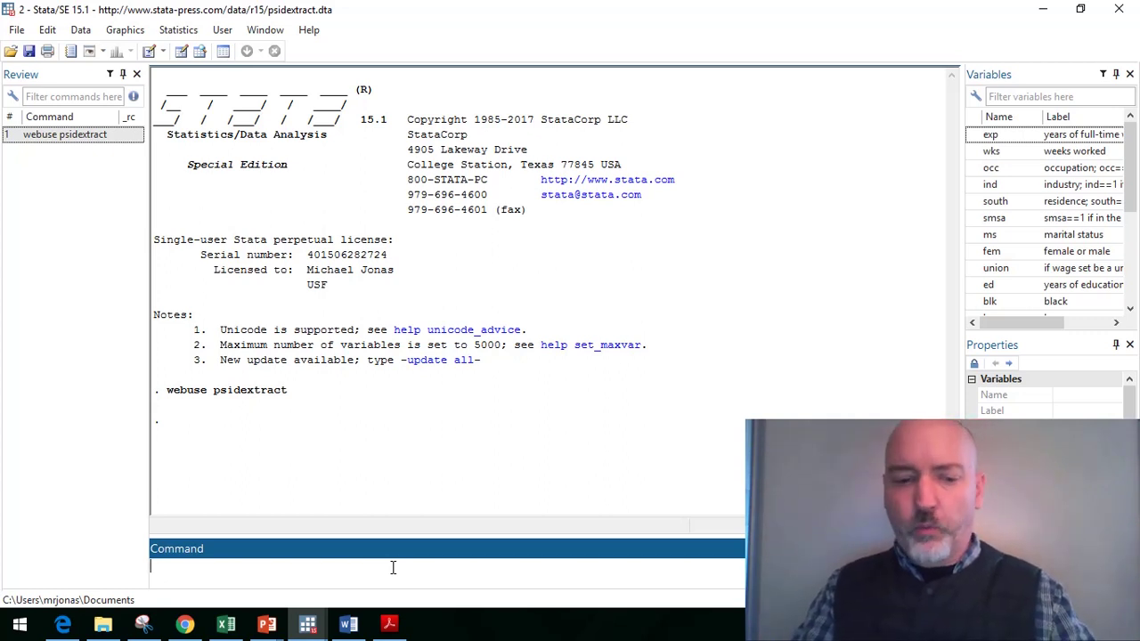
type("xt")
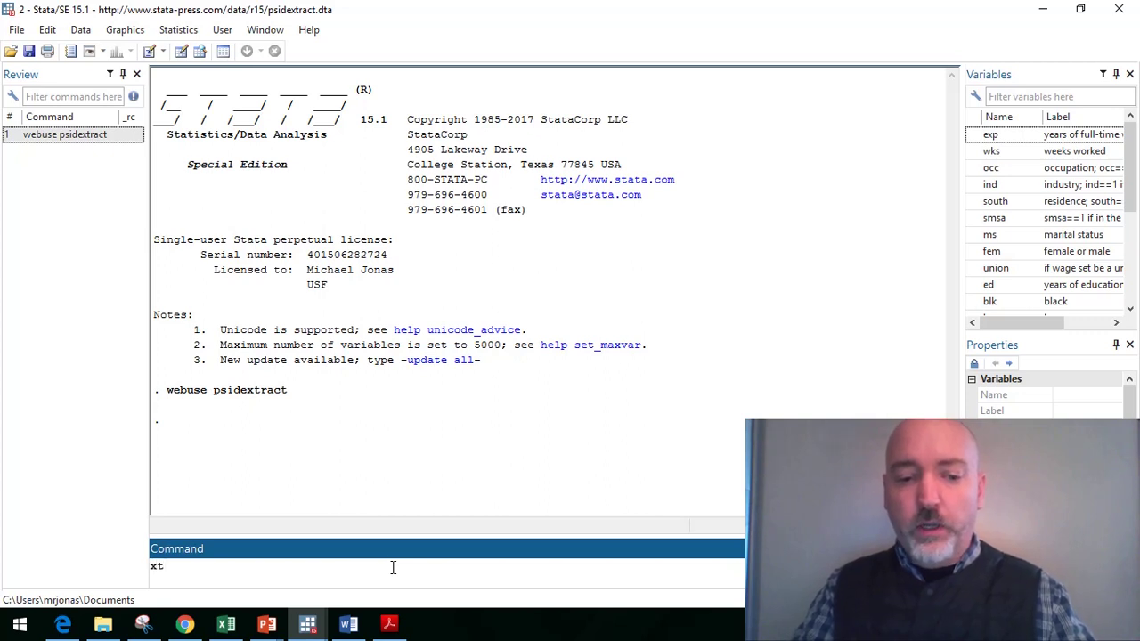
type("set")
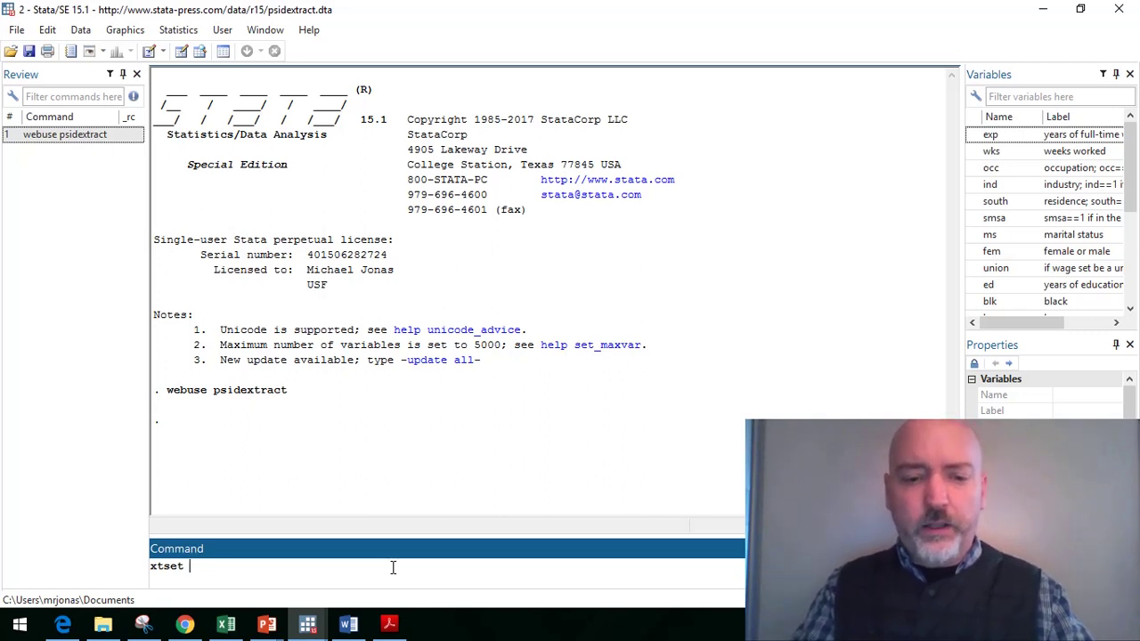
type(" id t")
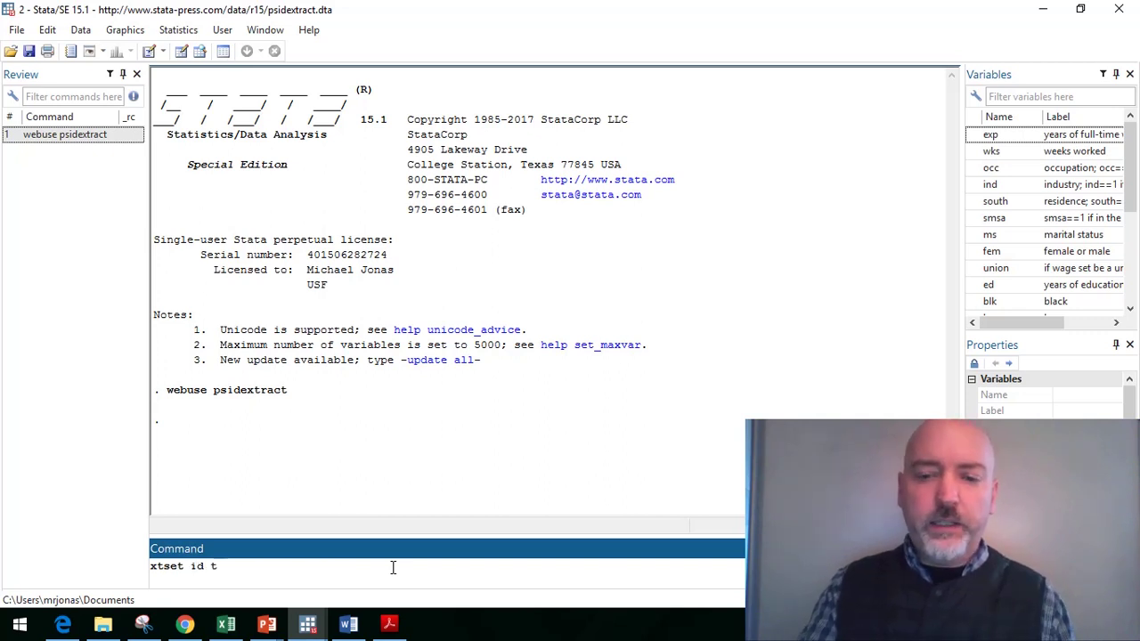
key("Return")
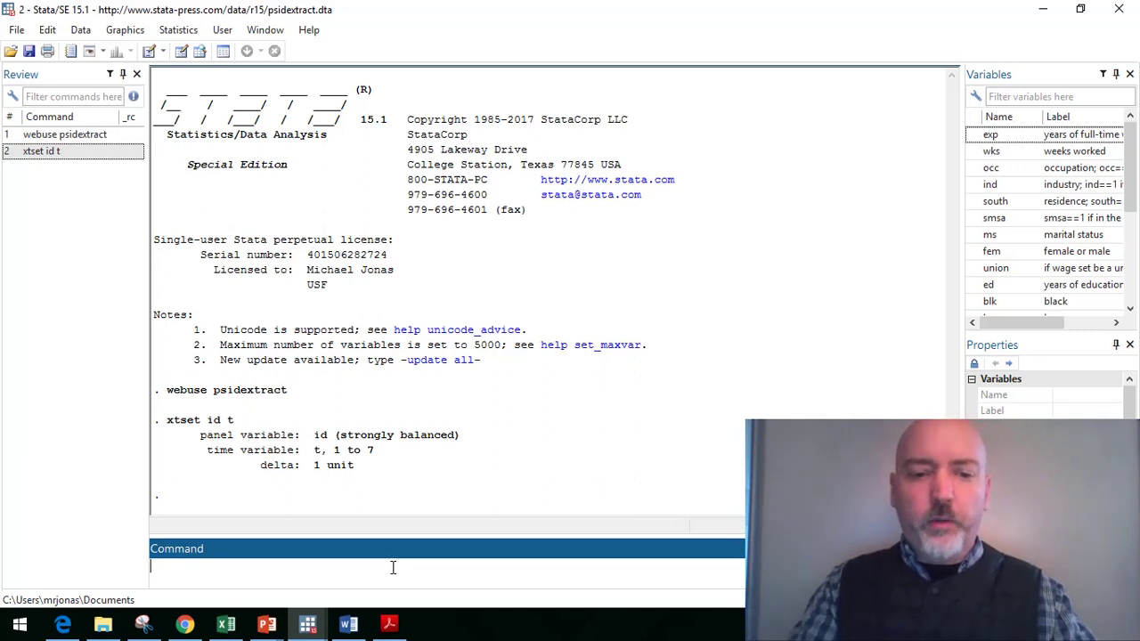
Step: Run reg lwage wks, getting a wks coefficient of .0052669 over 4,165 observations
type("reg")
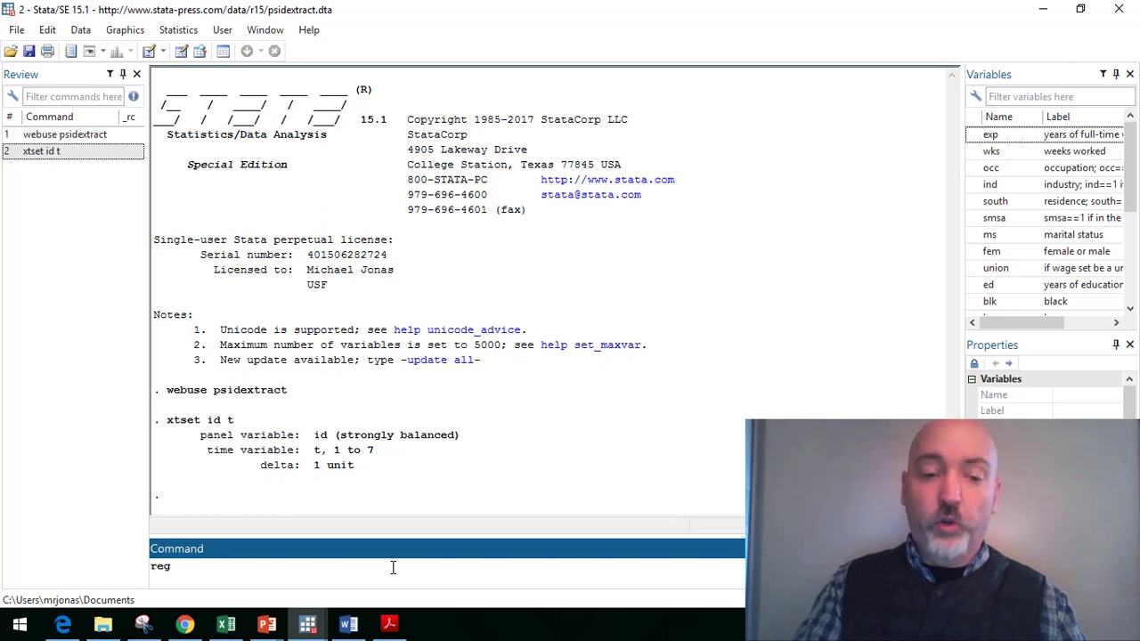
type(" lwage ")
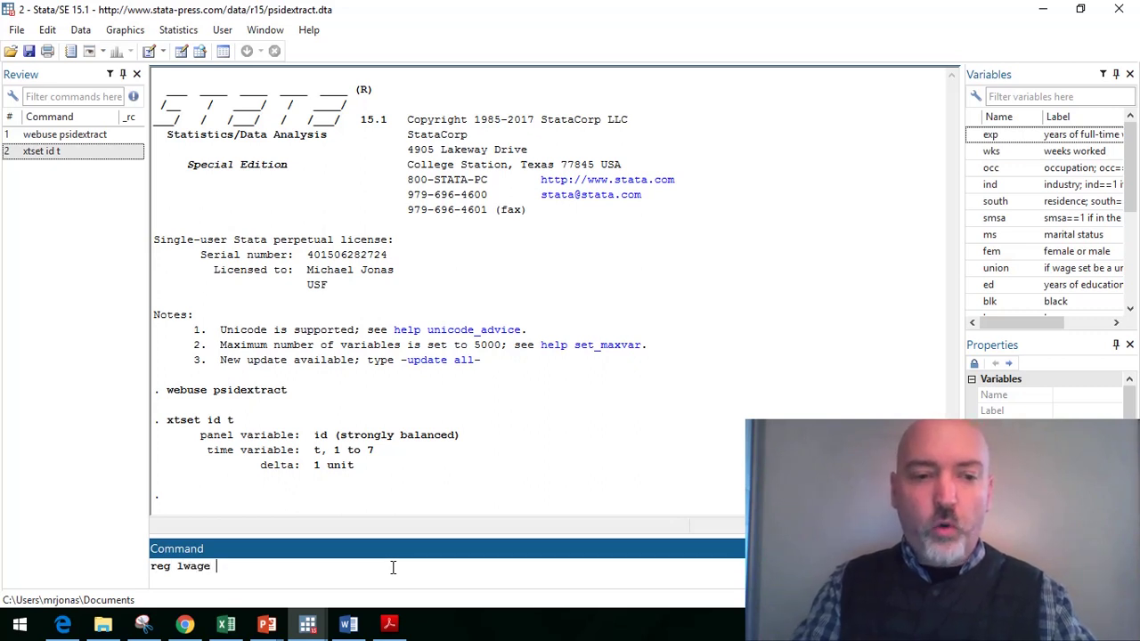
type("wks")
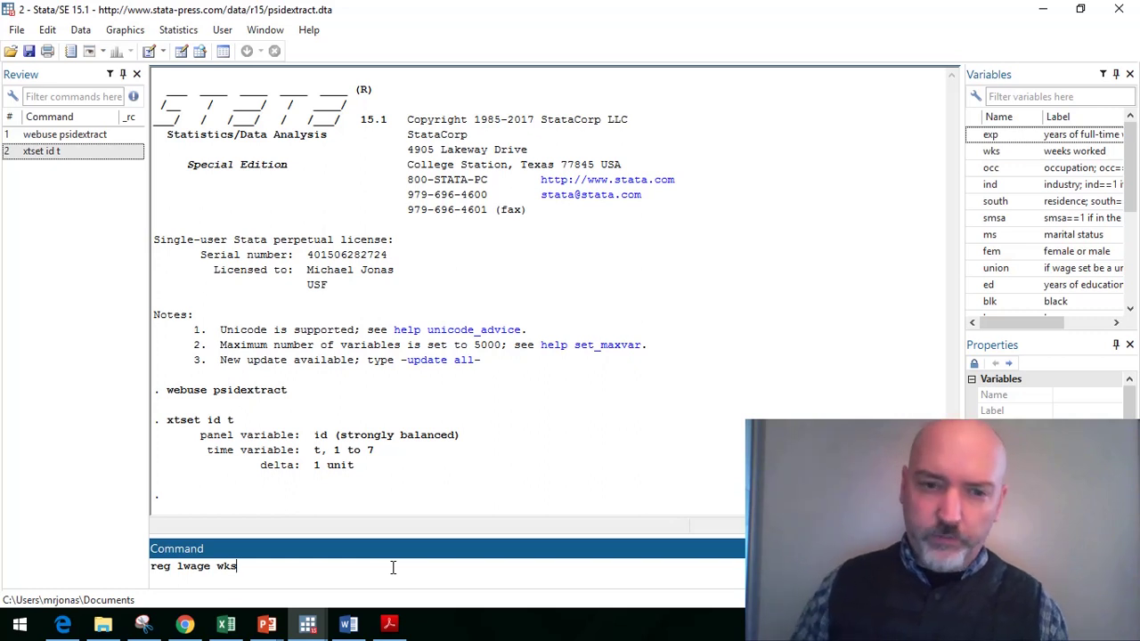
key("Return")
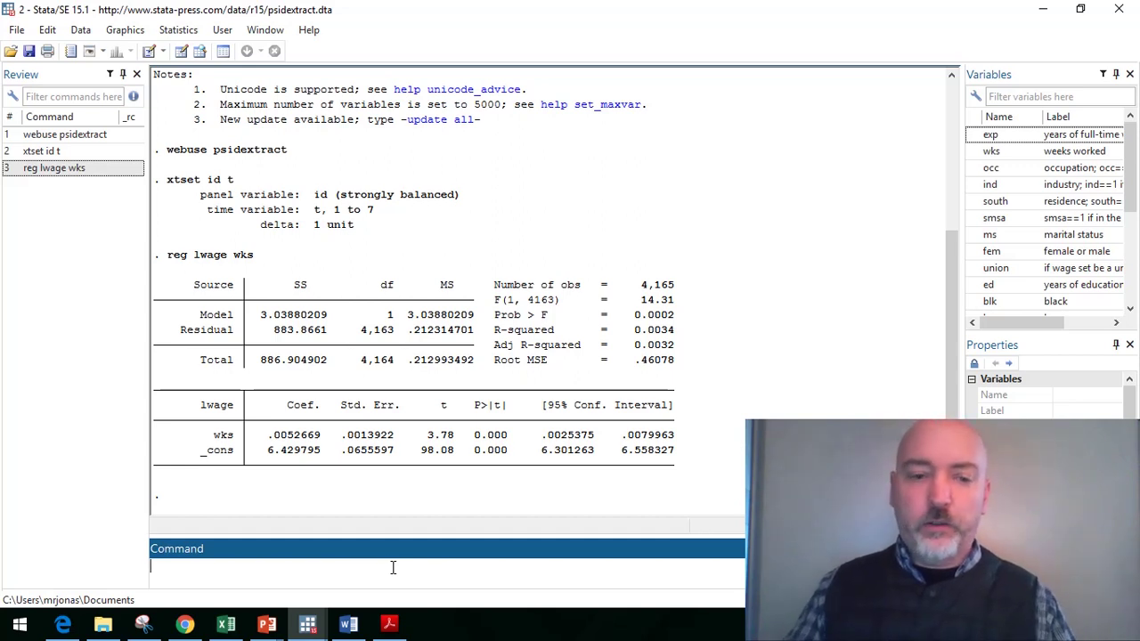
key("Page_Up")
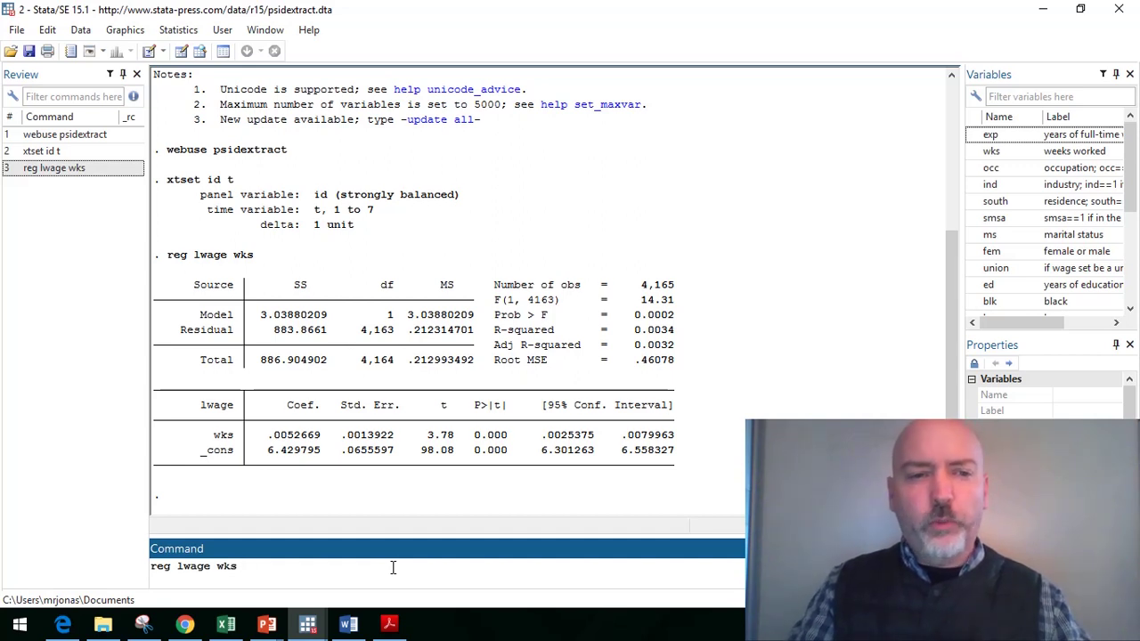
Step: Append l.lwage to the recalled regression and rerun it as reg lwage wks l.lwage
type("l")
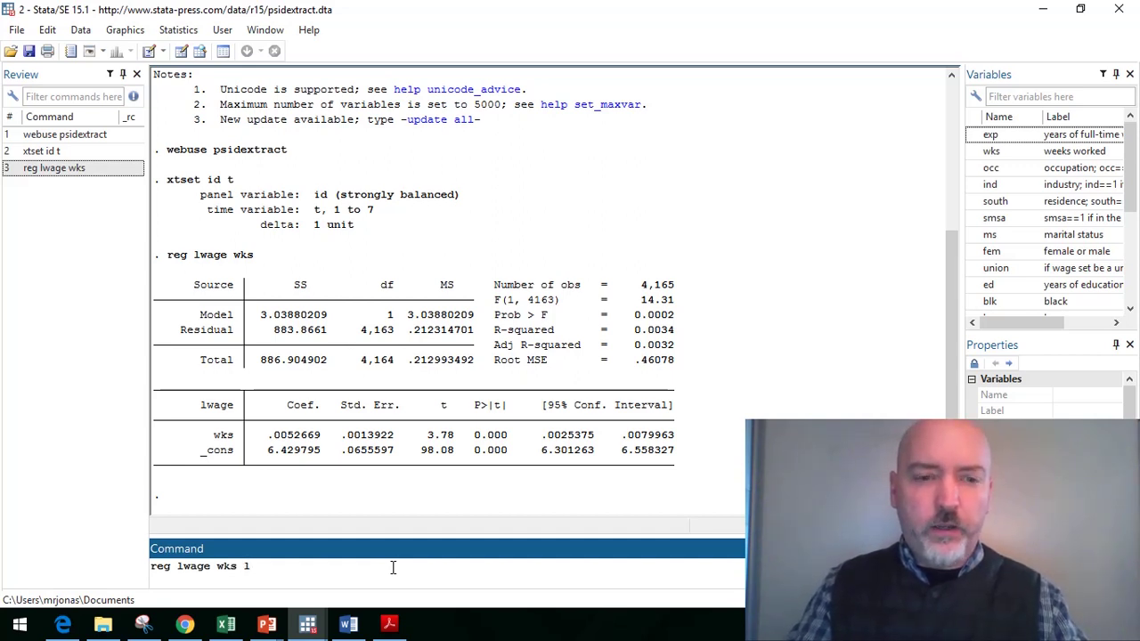
type(".")
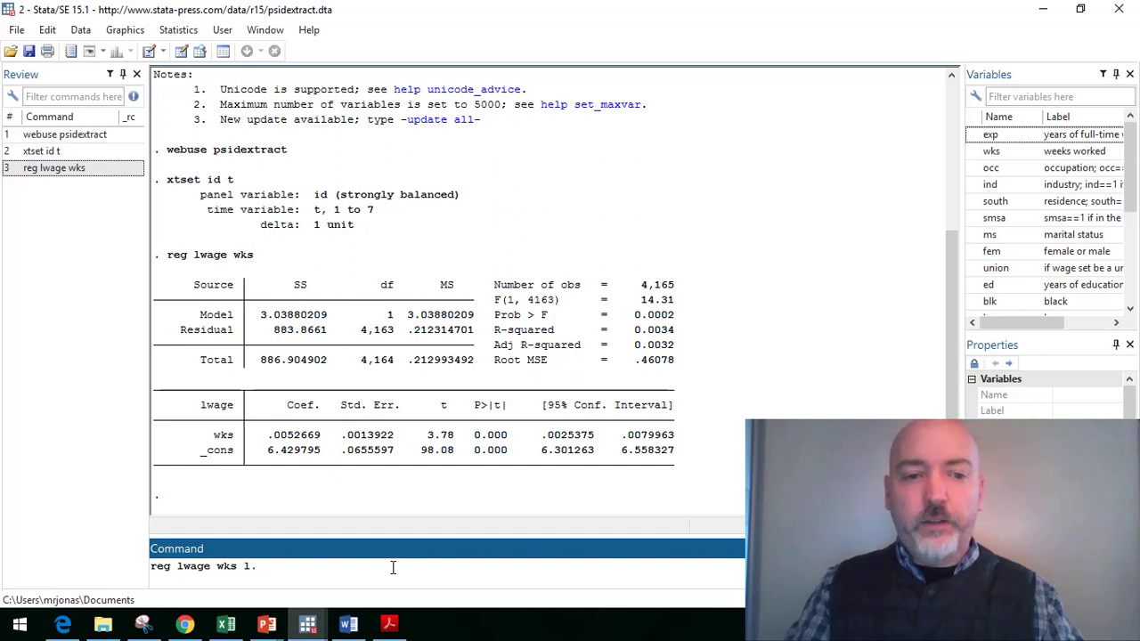
type("lwage")
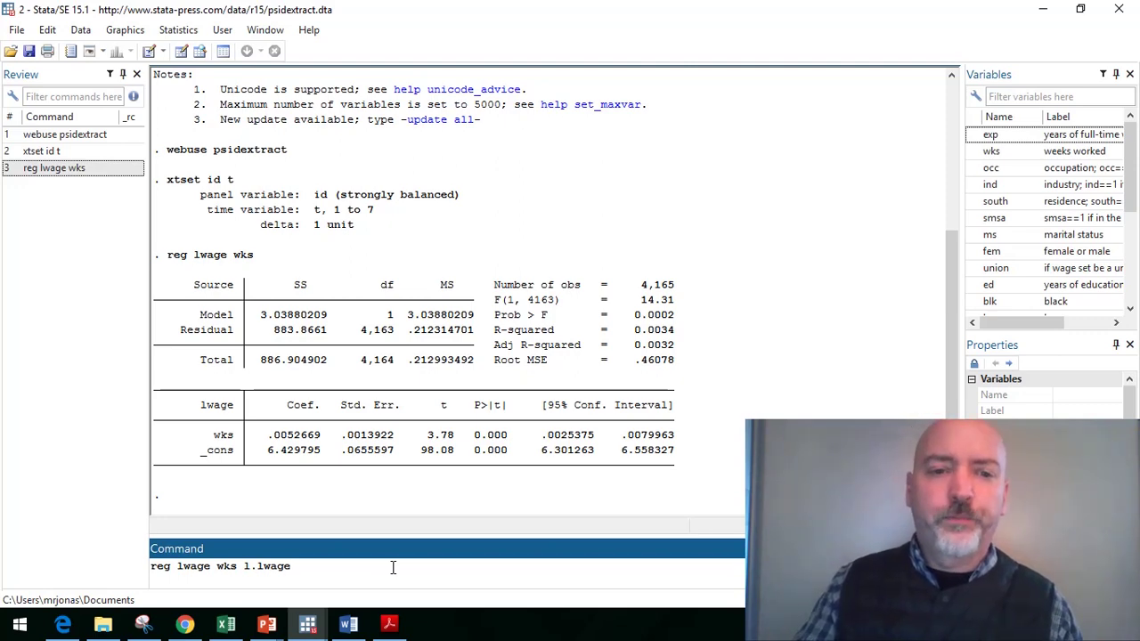
key("Return")
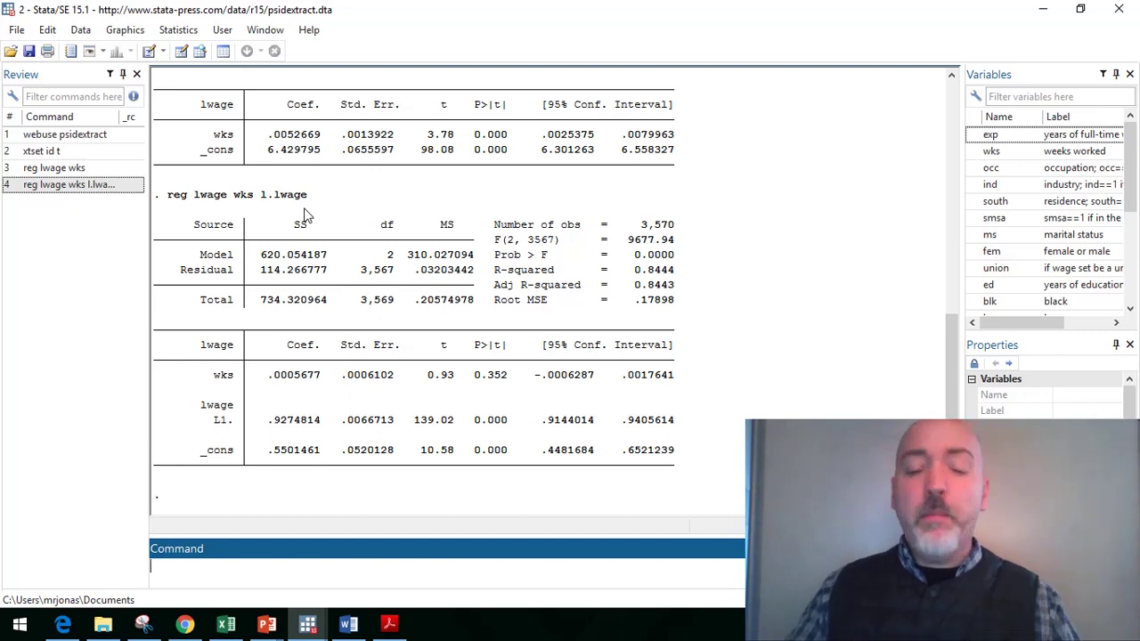
Step: Create dlwage as the first difference of lwage and browse id, t, lwage, dlwage
type("gen")
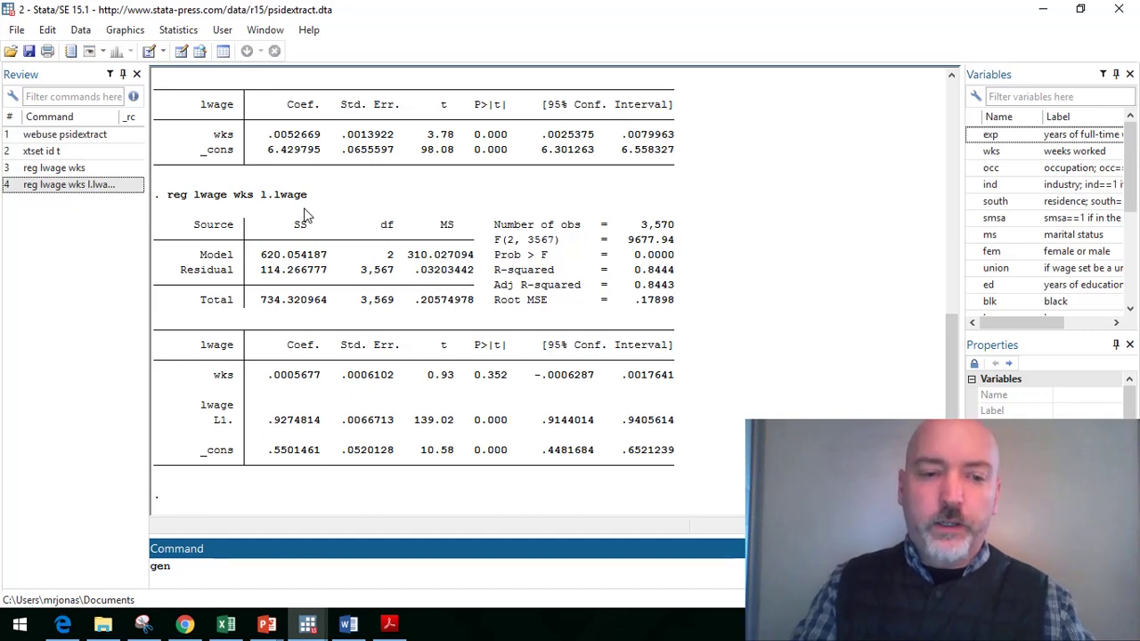
type(" dlwage=d.lwage")
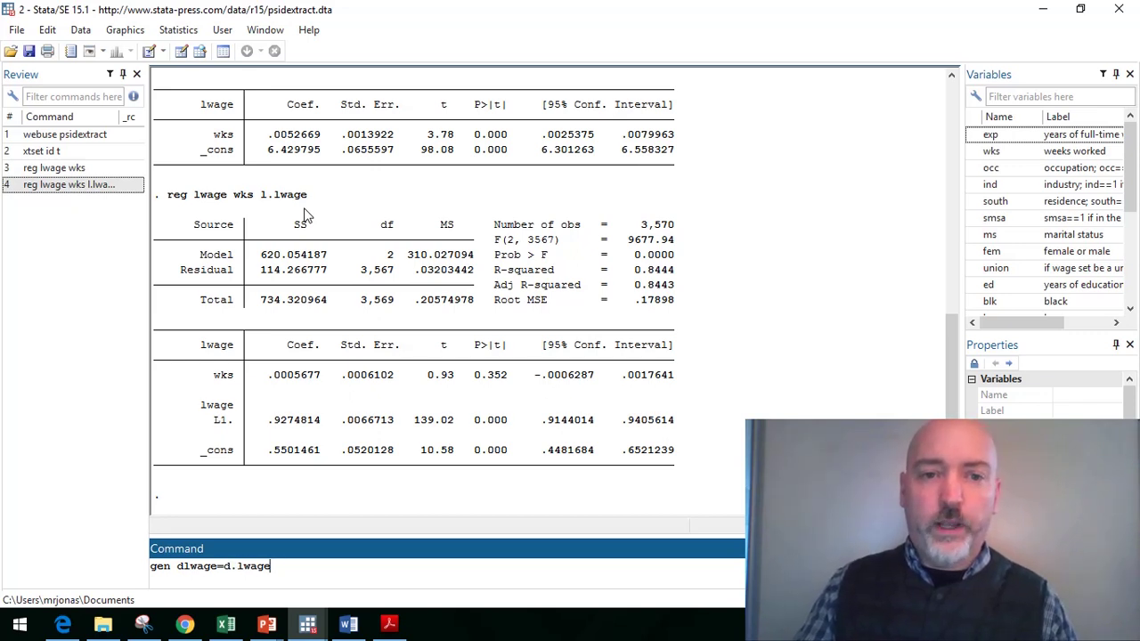
key("Return")
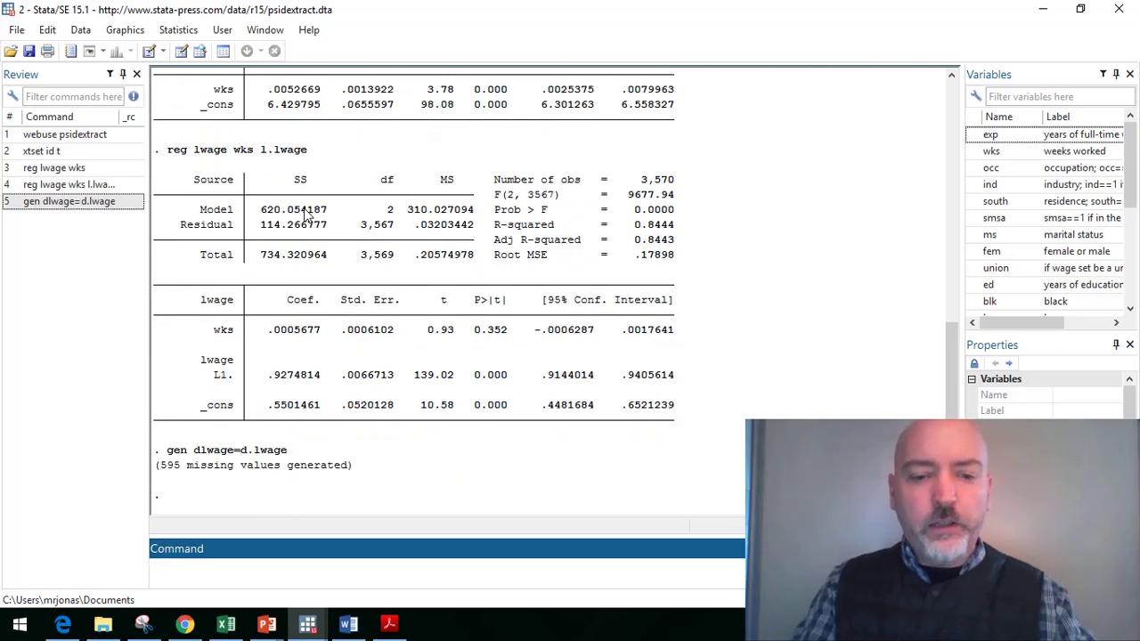
type("bro")
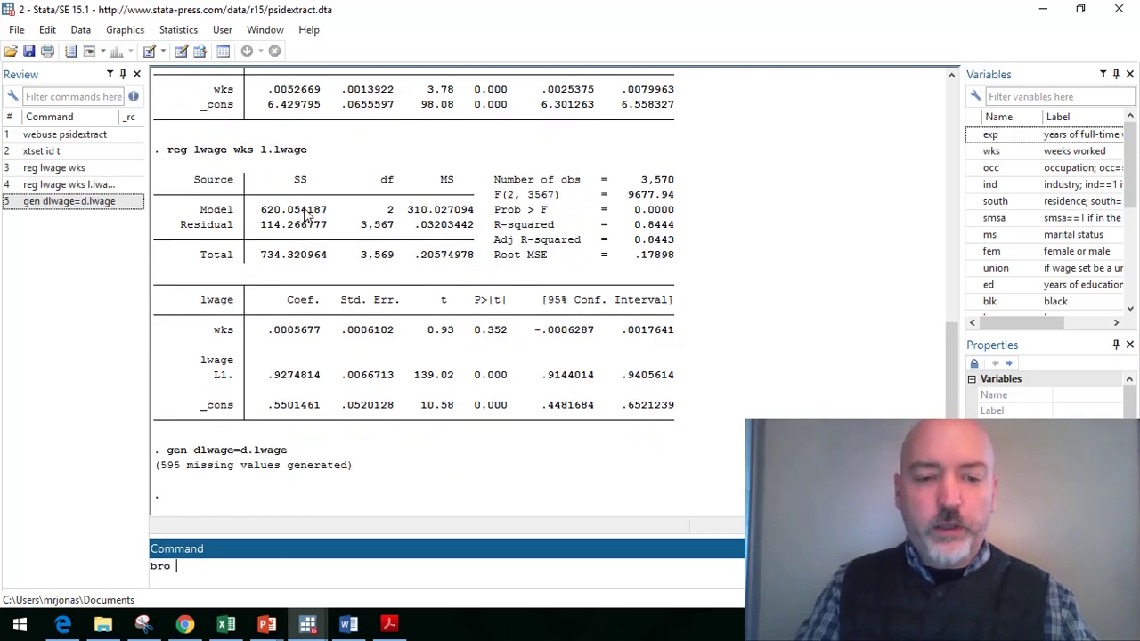
type(" id ")
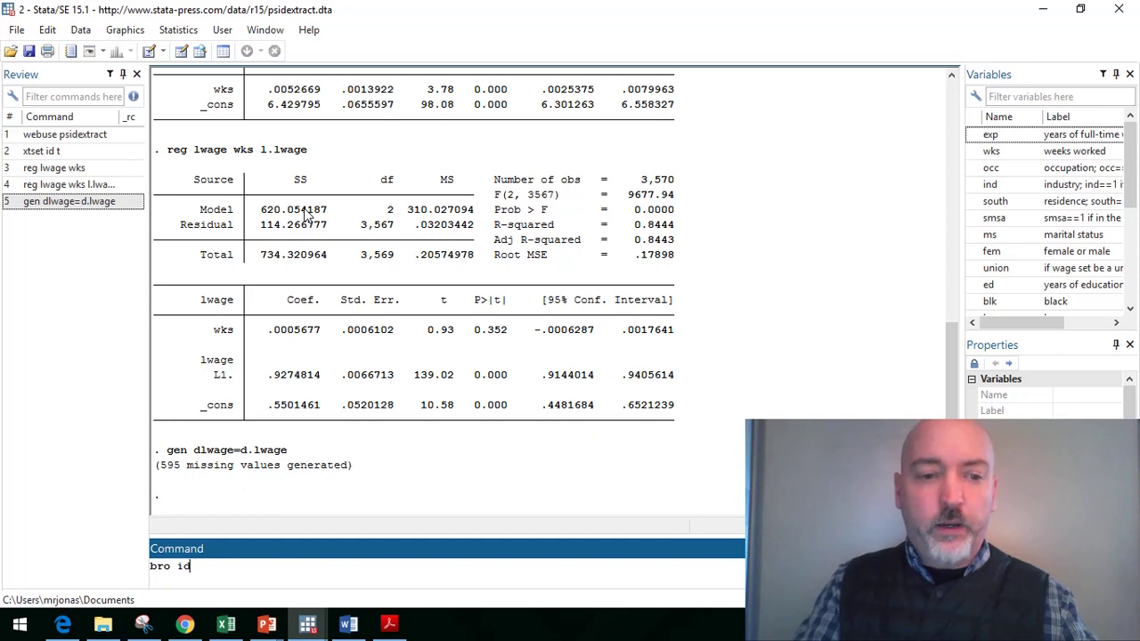
type("t")
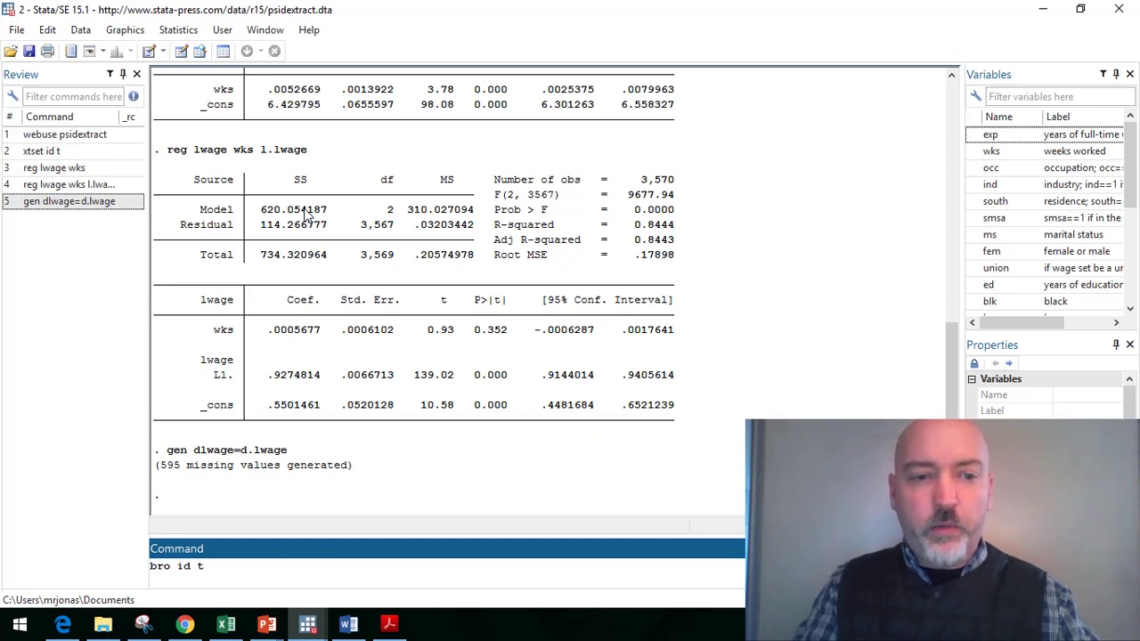
type(" lwage ")
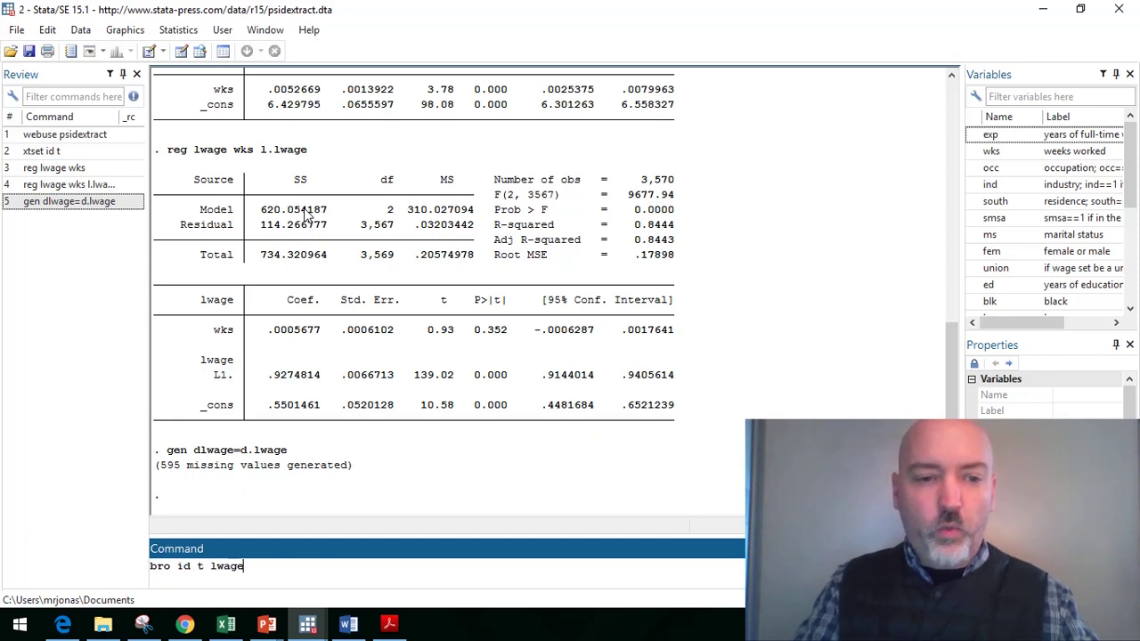
type("dlwage")
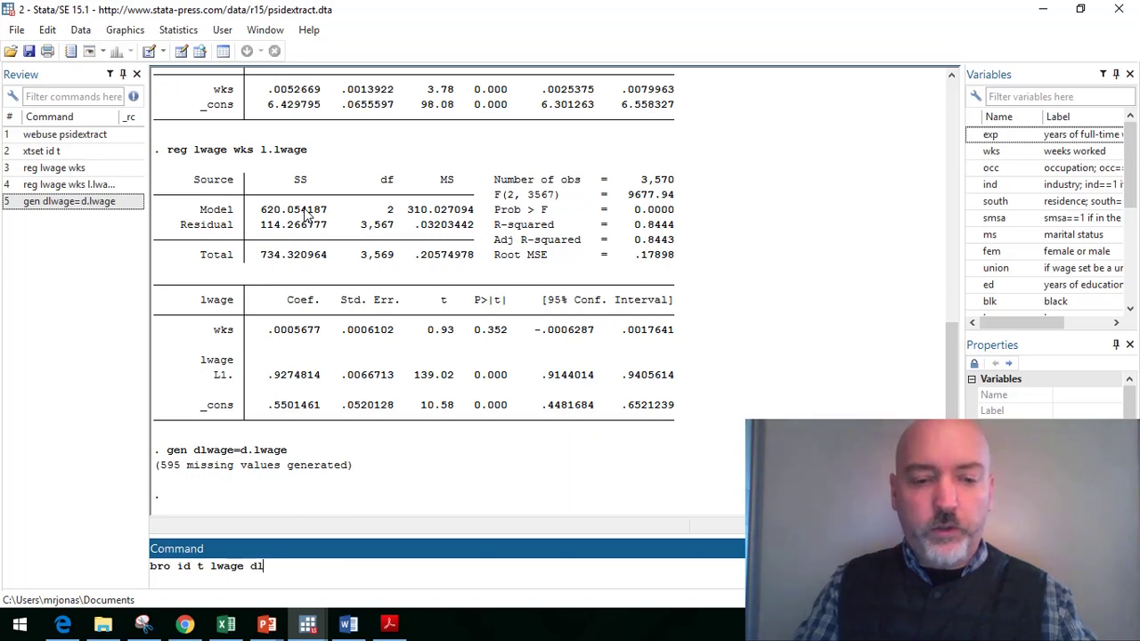
key("Return")
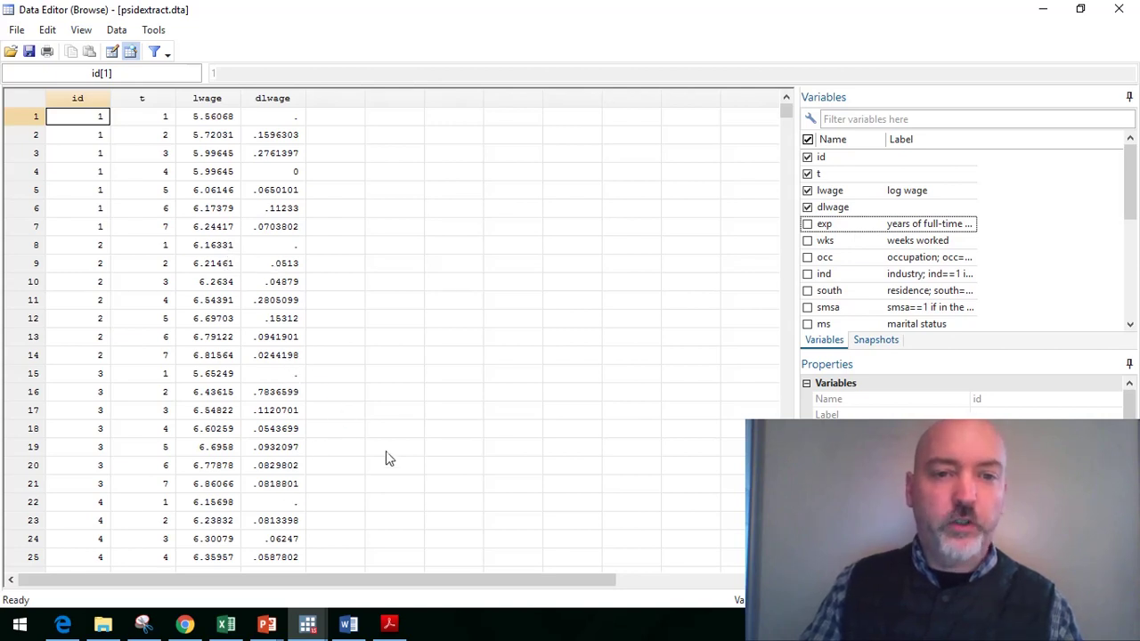
Step: Close the Data Editor, highlight d.lwage, and type reg d.lwage d.wks l.d.lwage
left_click(1120, 11)
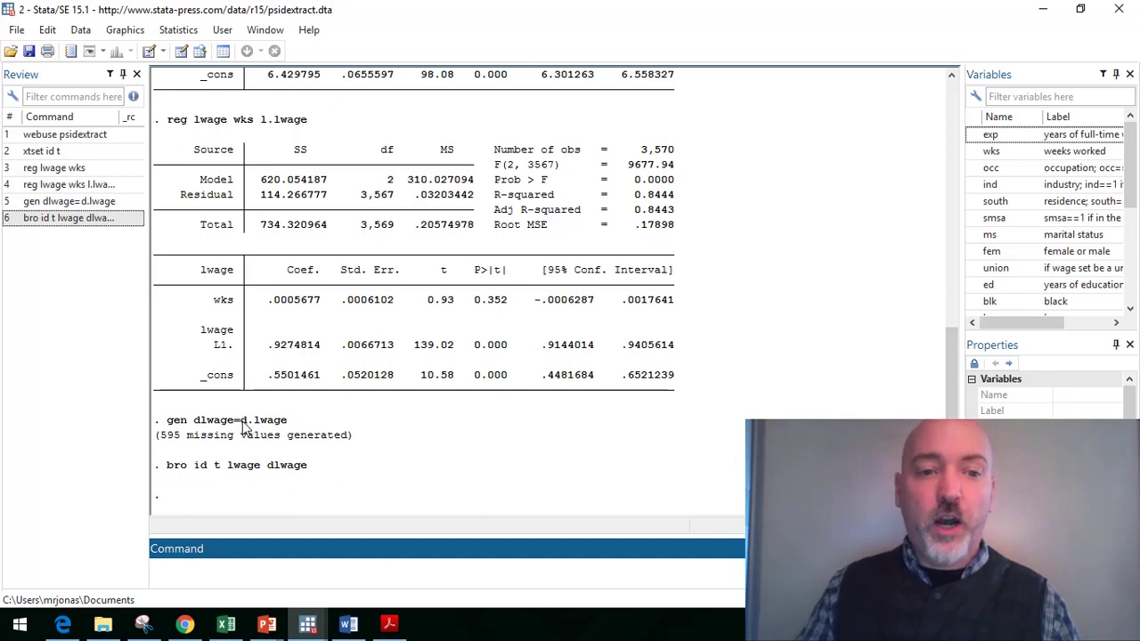
left_click_drag(239, 419, 295, 419)
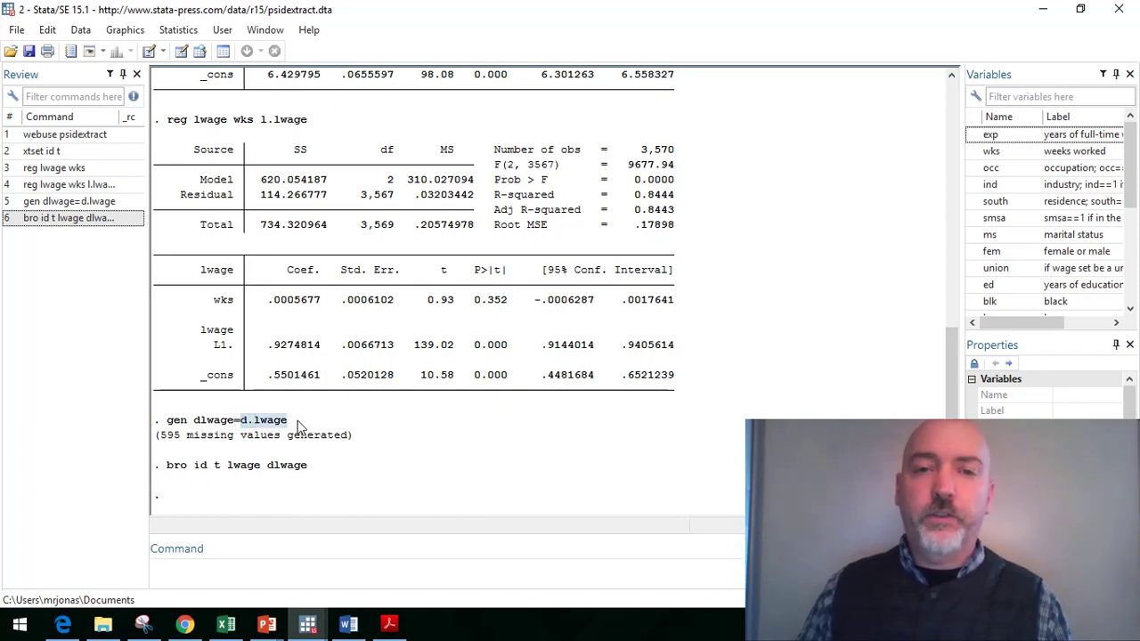
left_click(245, 571)
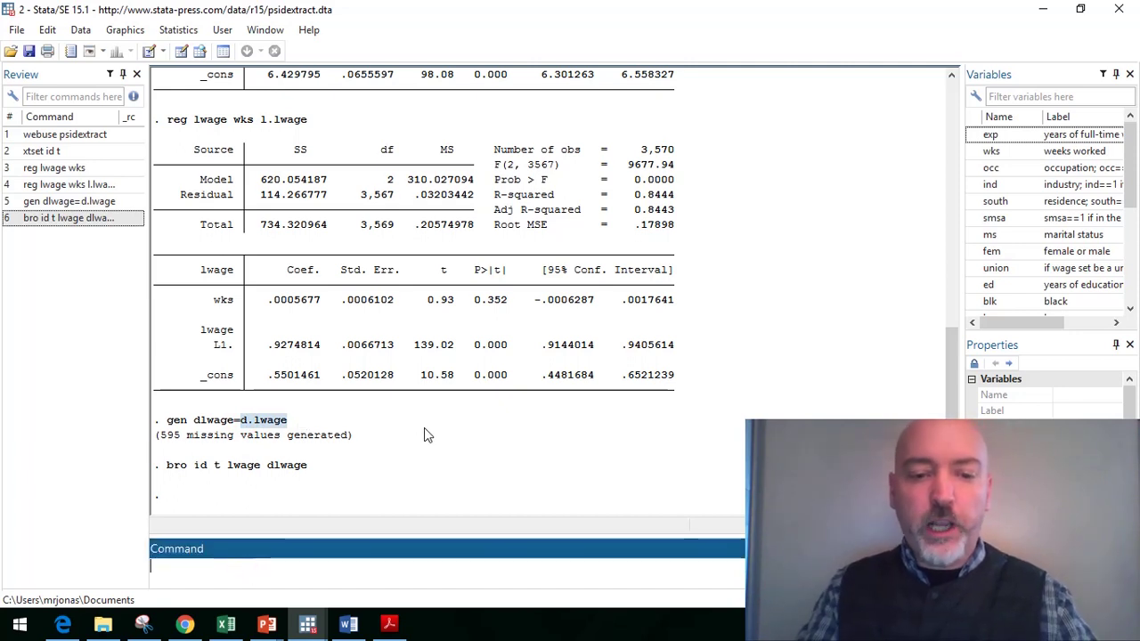
type("reg ")
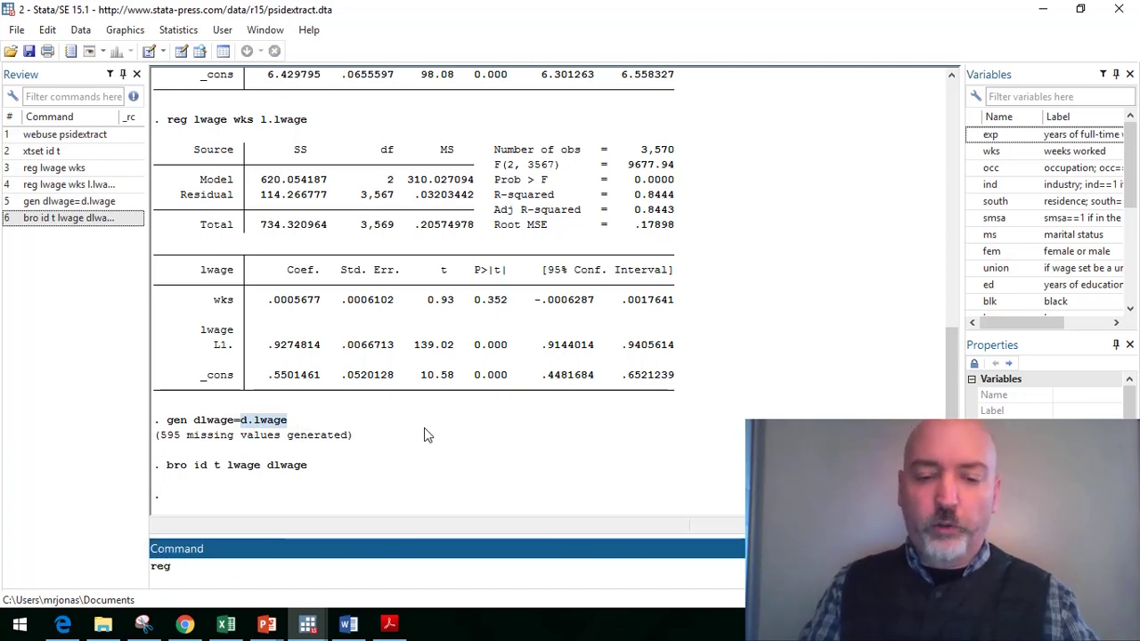
type("d.lwage ")
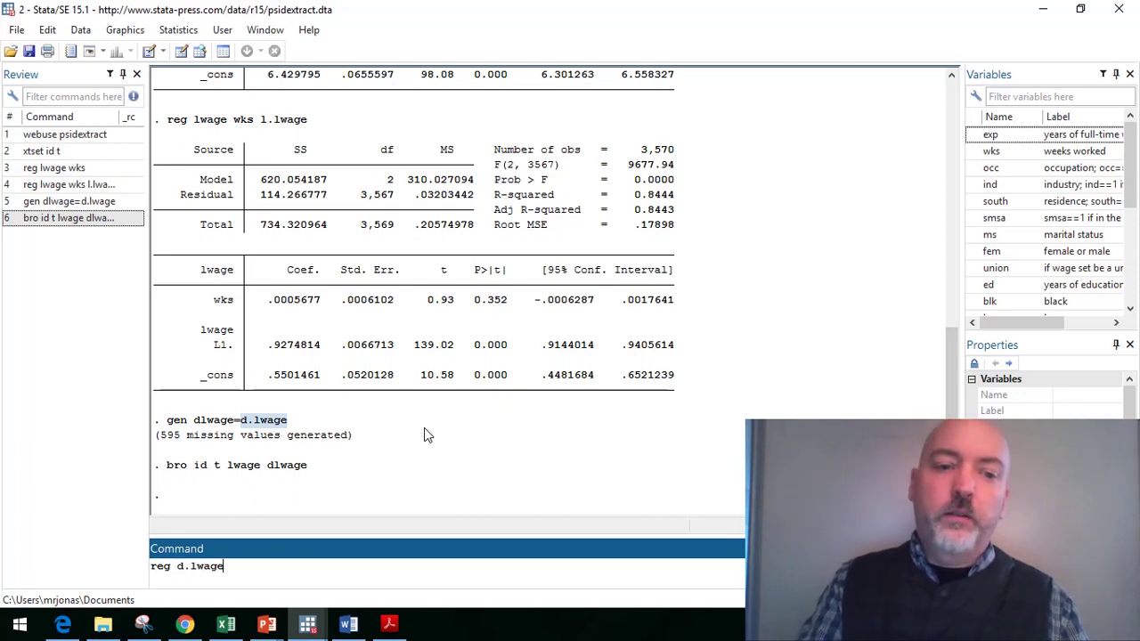
type("d.")
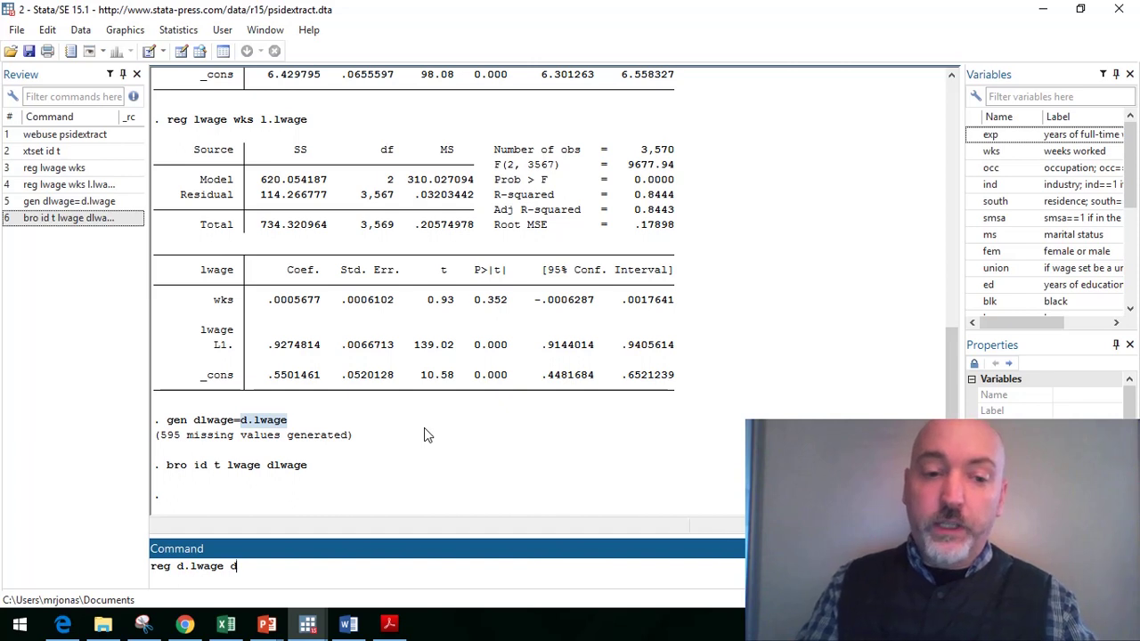
type("wks")
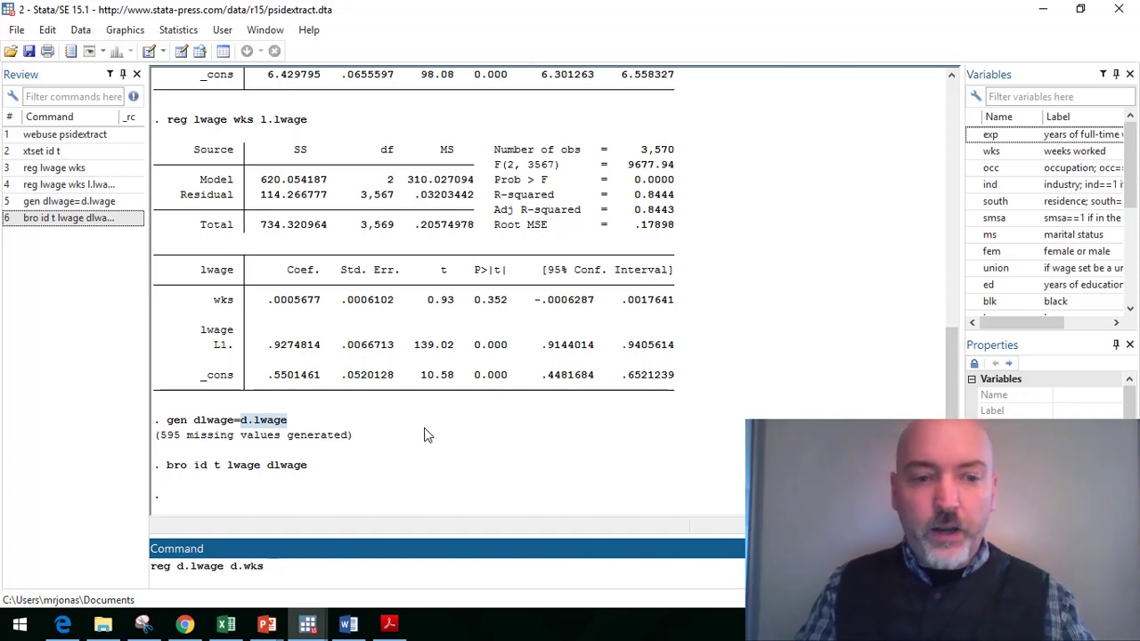
type(" l.")
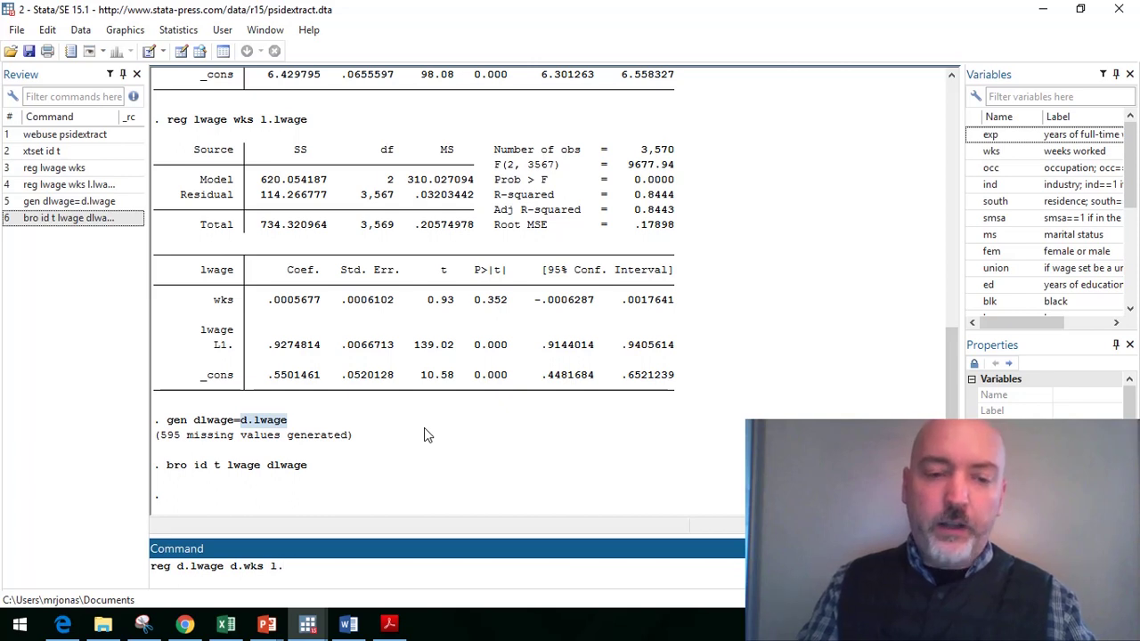
type("d")
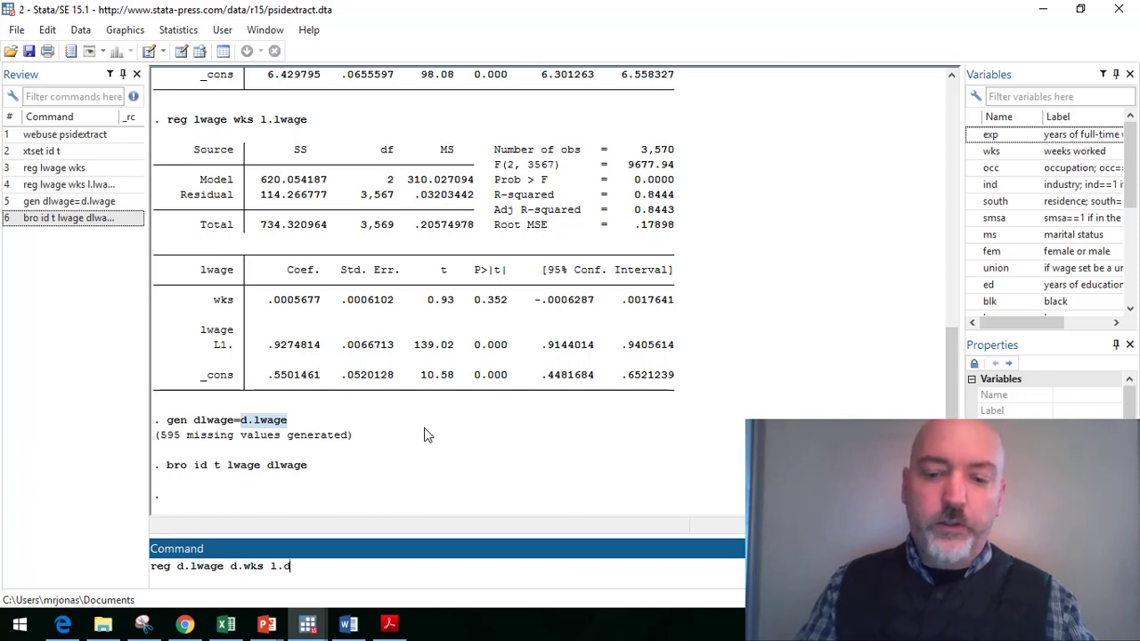
type(".l")
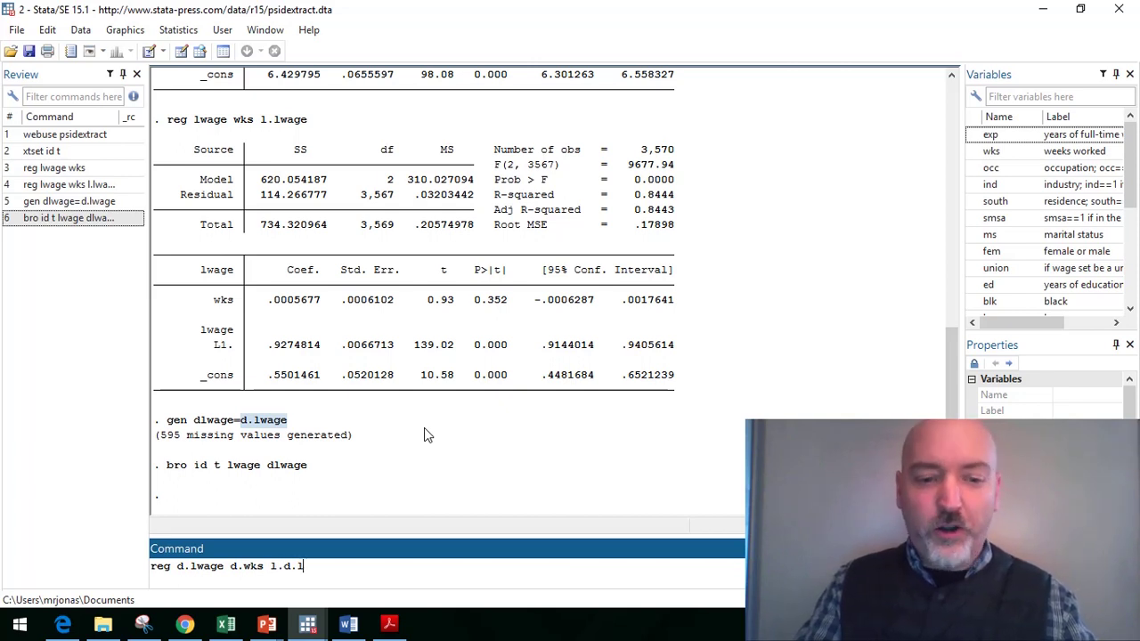
type("wage")
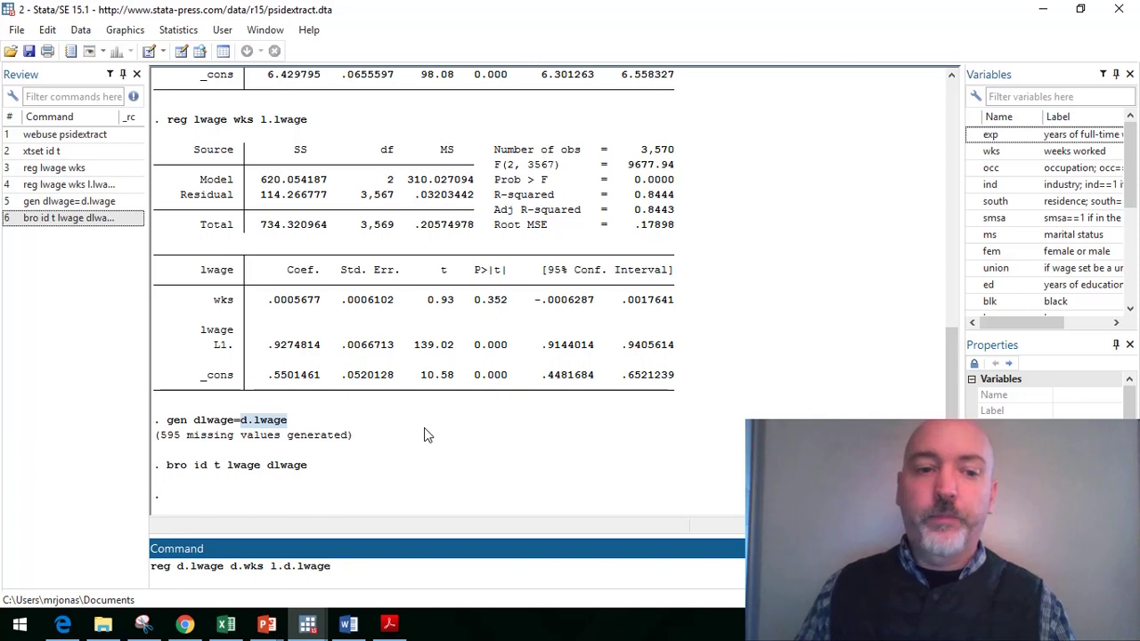
Step: Edit the command into ivreg d.lwage d.wks (l.d.lwage=l2.d.lwage) and run it
key("Left")
key("Left")
key("Left")
key("Left")
key("Left")
key("Left")
key("Left")
key("Left")
key("Left")
key("Left")
key("Left")
key("Left")
key("Left")
key("Left")
key("Left")
key("Left")
key("Left")
key("Left")
key("Left")
key("Left")
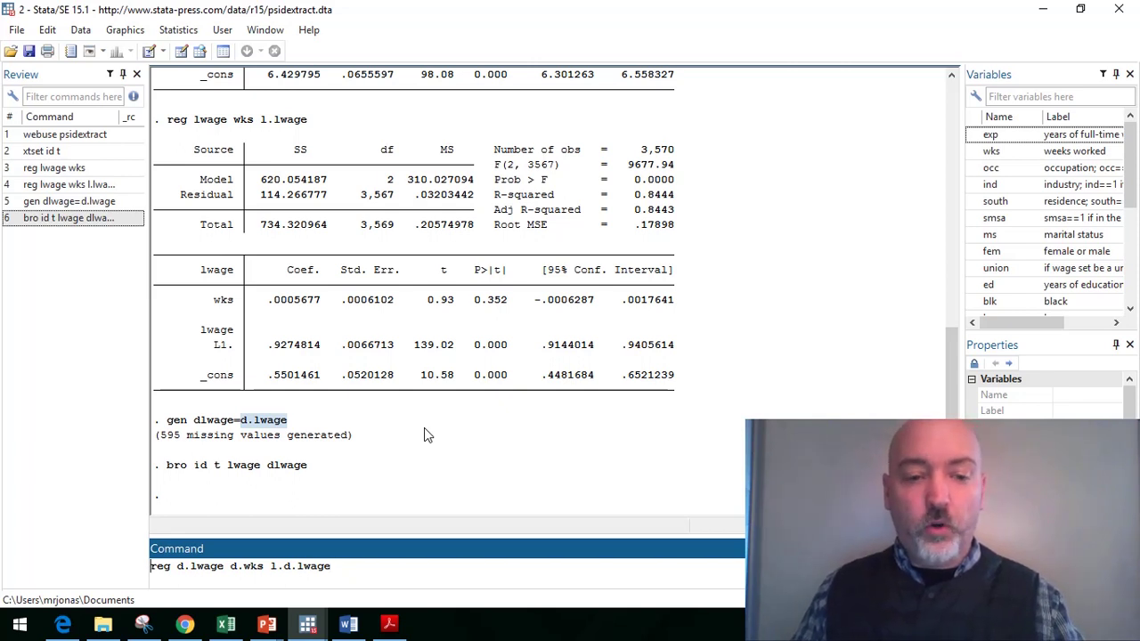
type("iv")
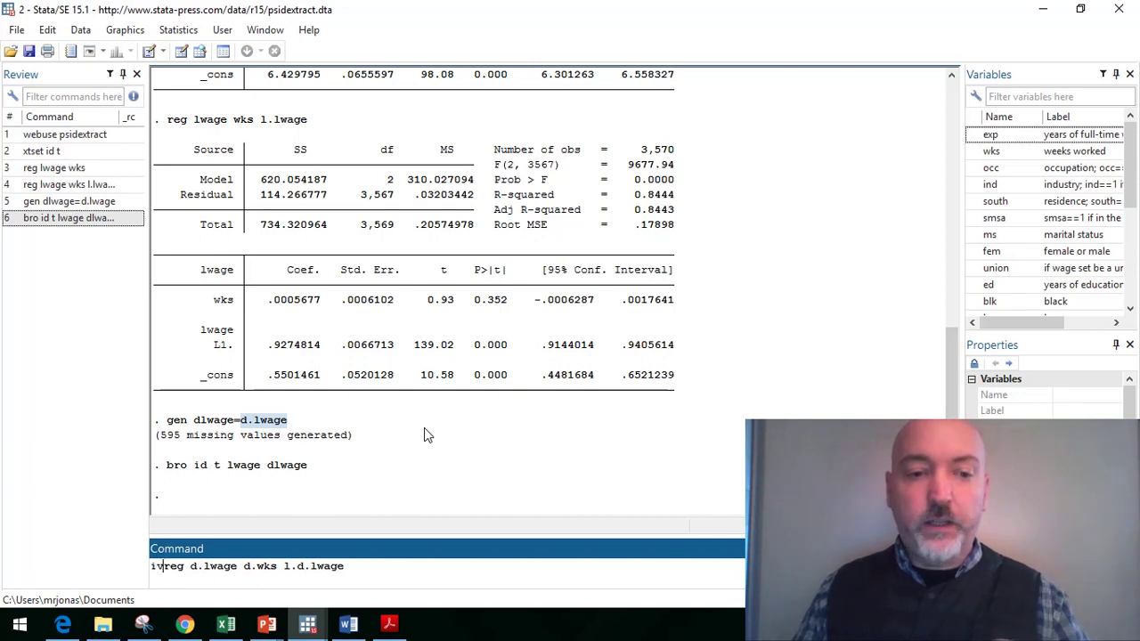
key("Right")
key("Right")
key("Right")
key("Right")
key("Right")
key("Right")
key("Right")
key("Right")
key("Right")
key("Right")
key("Right")
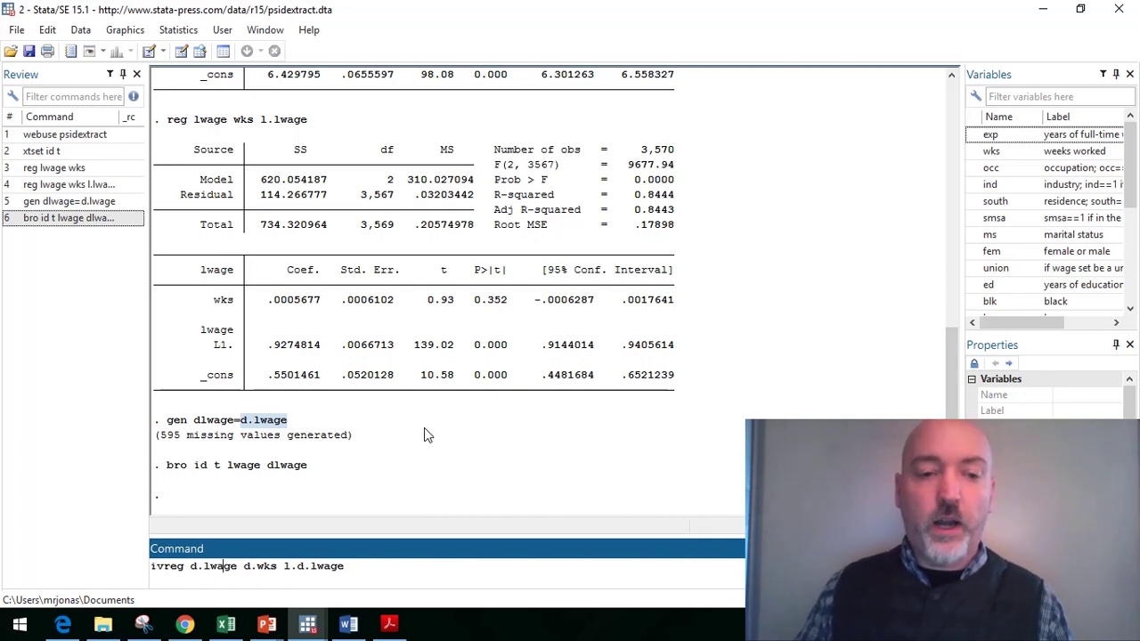
key("Right")
key("Right")
key("Right")
key("Right")
key("Right")
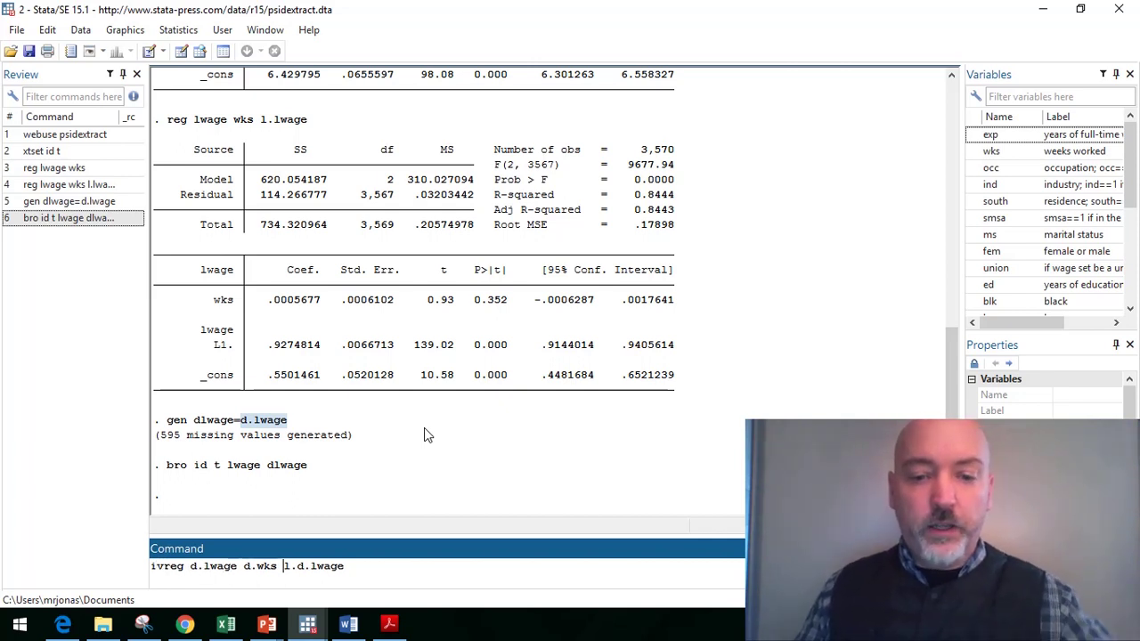
type("(")
key("Right")
key("Right")
key("Right")
key("Right")
key("Right")
key("Right")
key("Right")
key("Right")
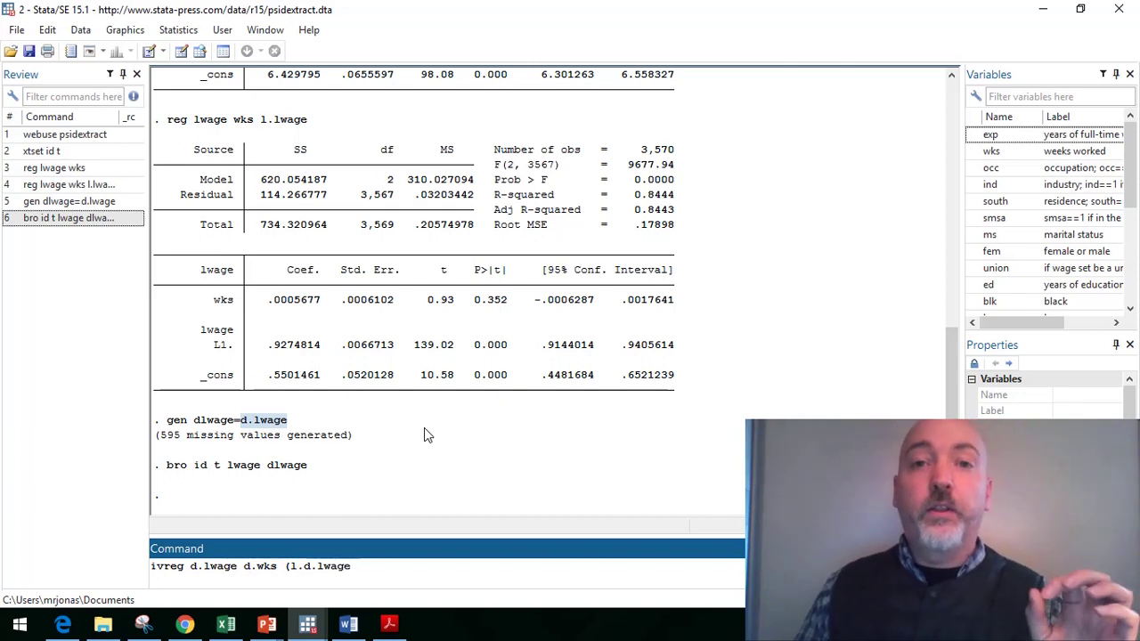
type("=")
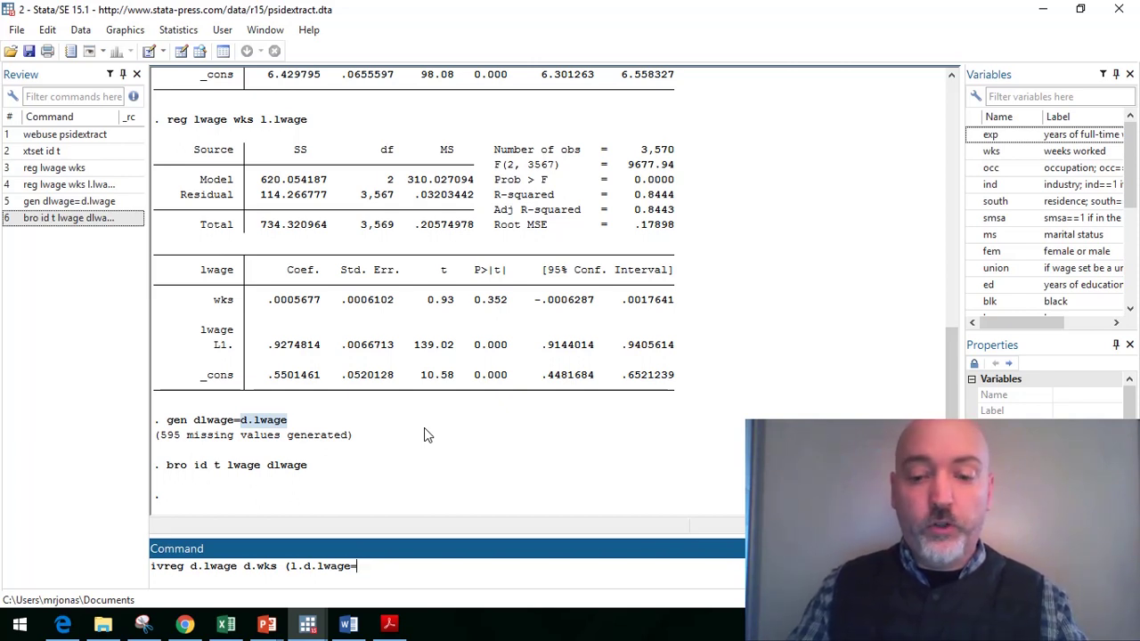
type("l2.d.lwage)")
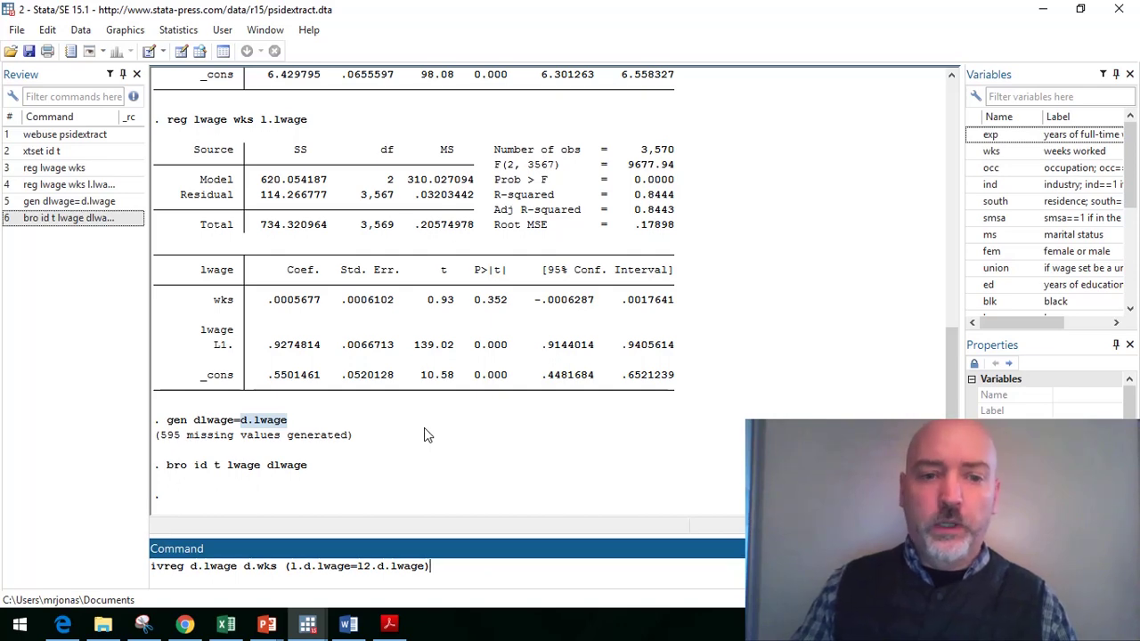
key("Return")
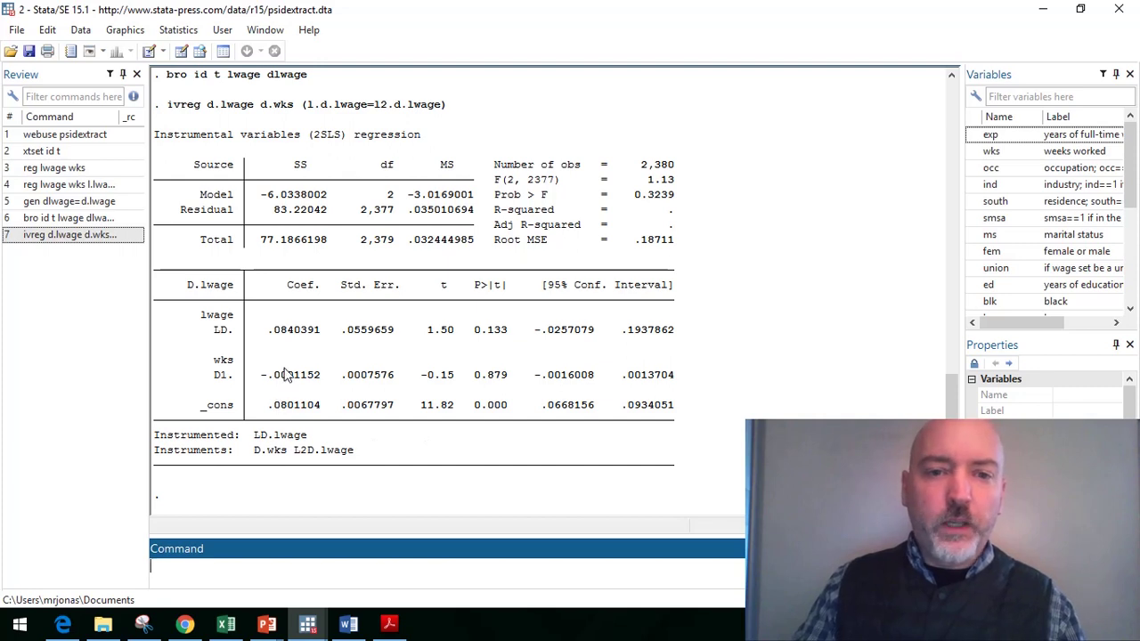
left_click_drag(266, 336, 322, 337)
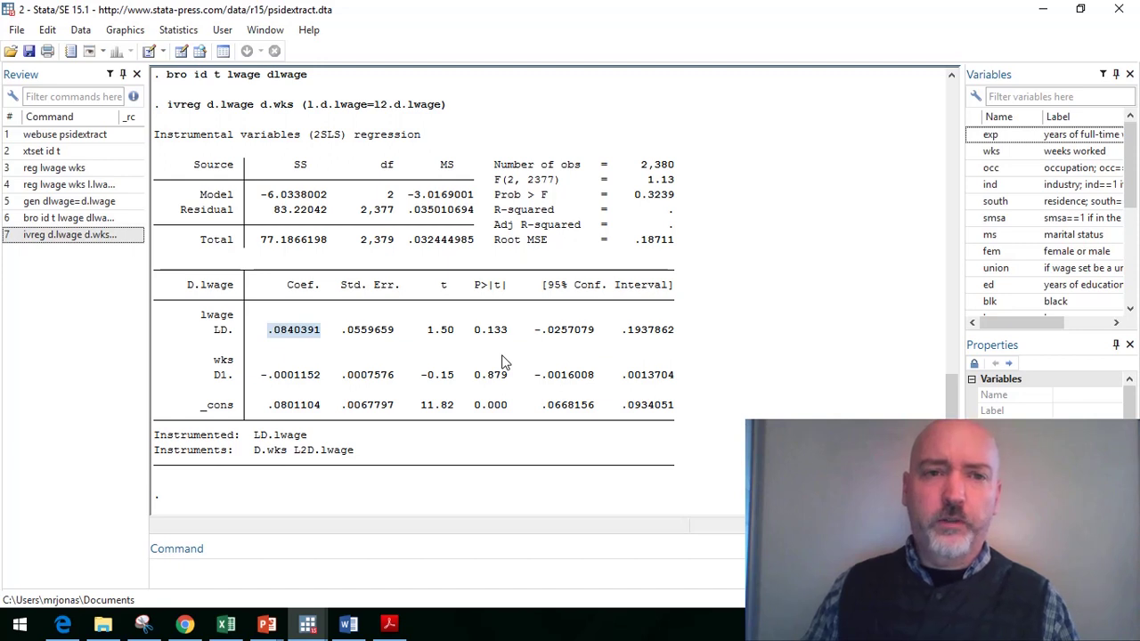
left_click(347, 578)
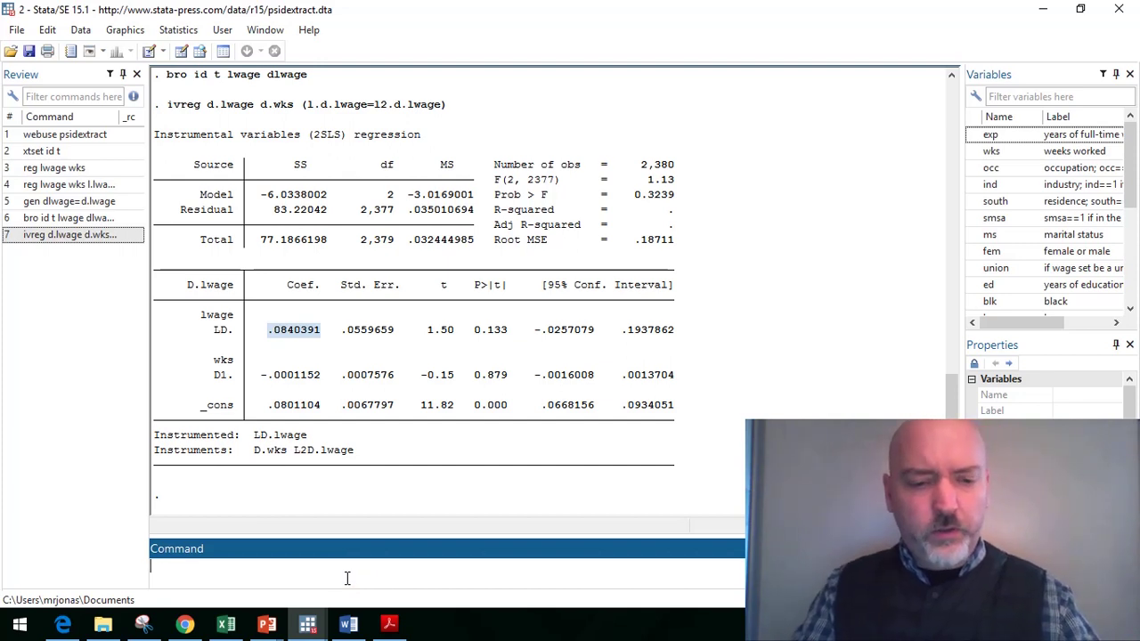
Step: Enter and run xtivreg lwage wks (l.lwage=l2.lwage), fd
type("xt")
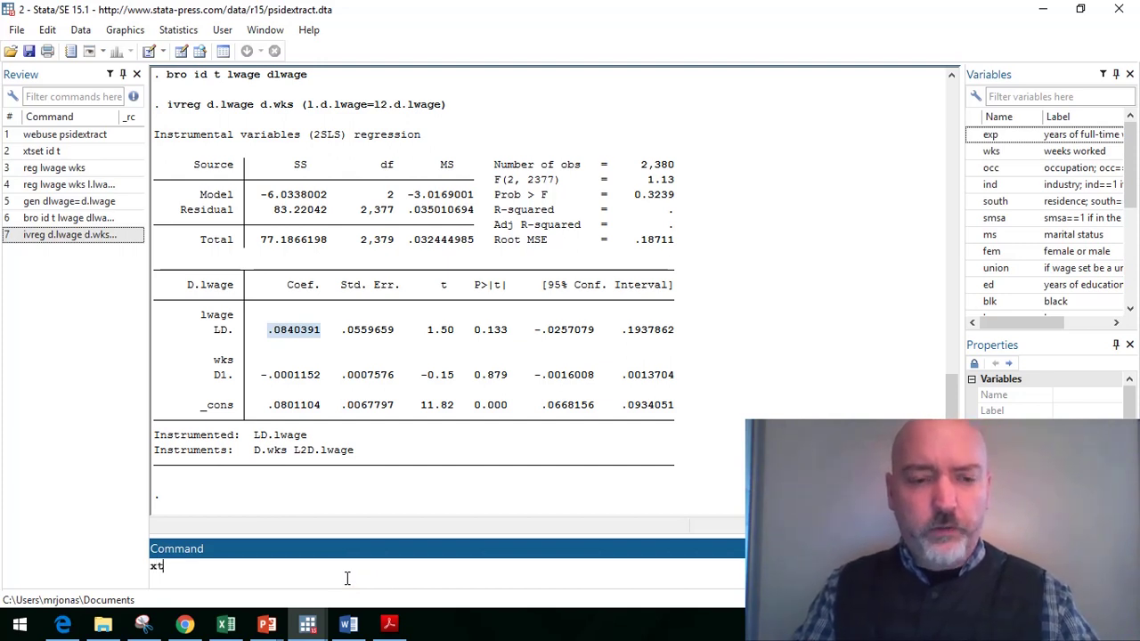
type("i")
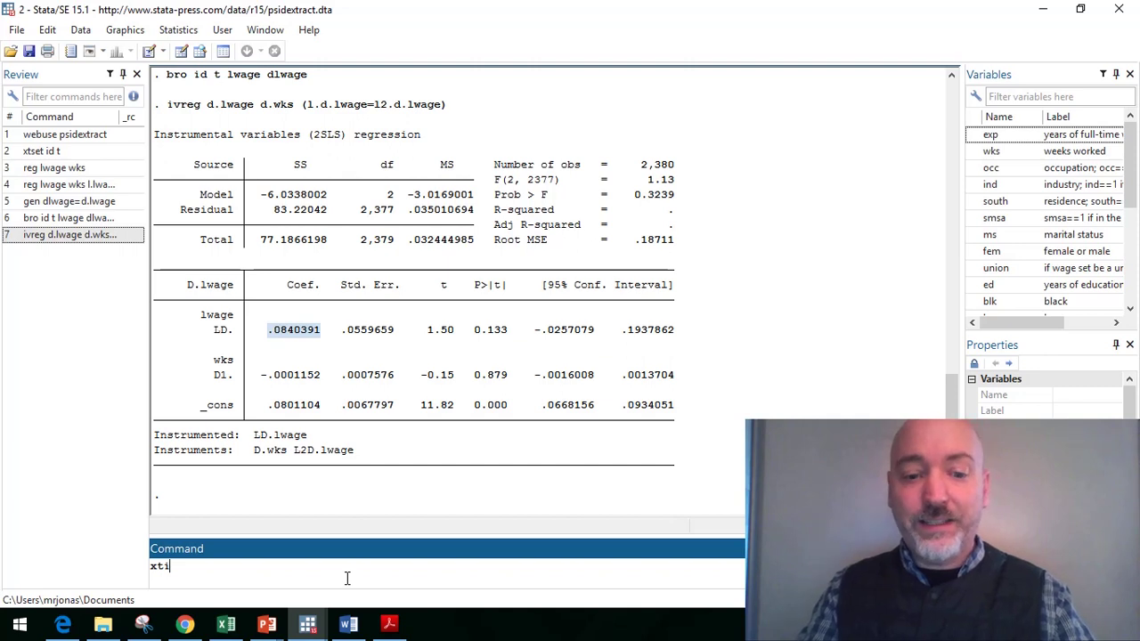
type("vreg")
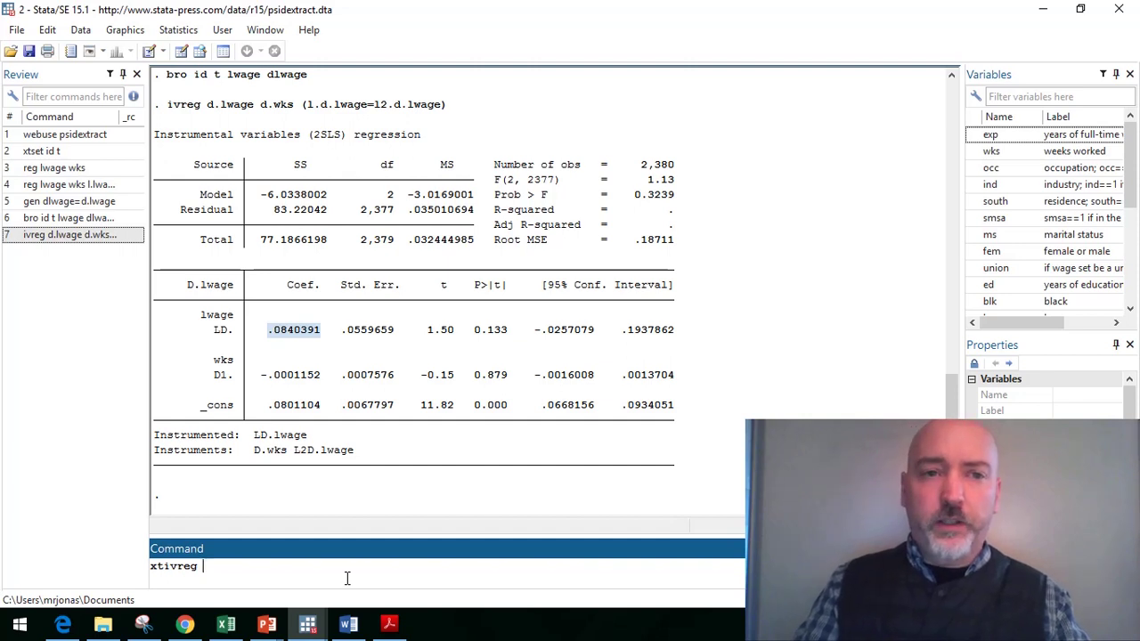
type("lwage")
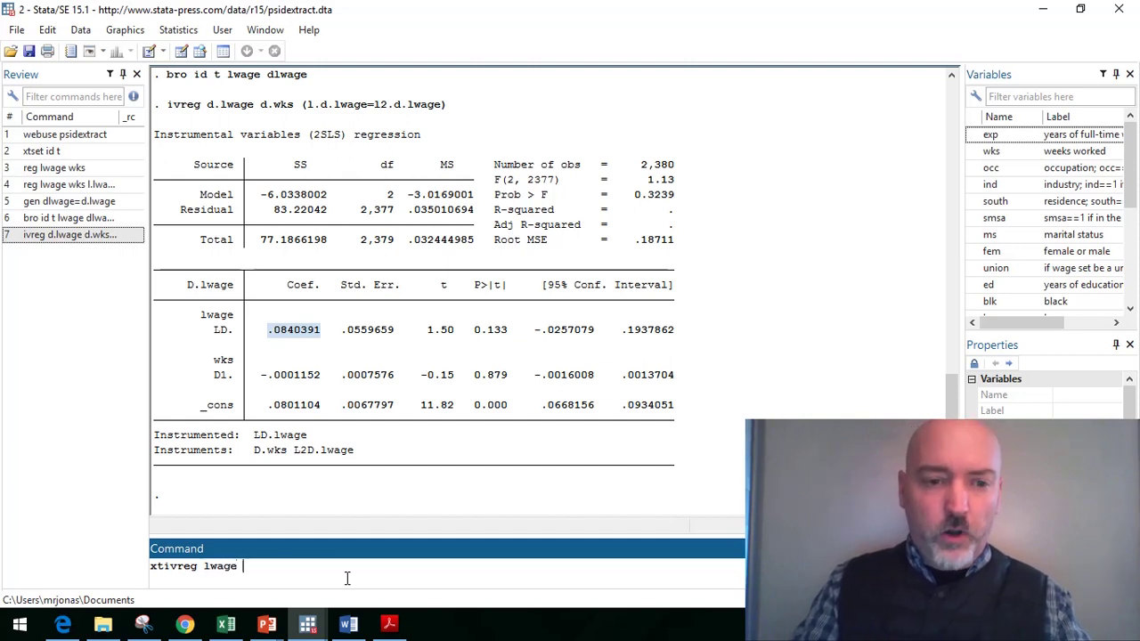
type(" wks")
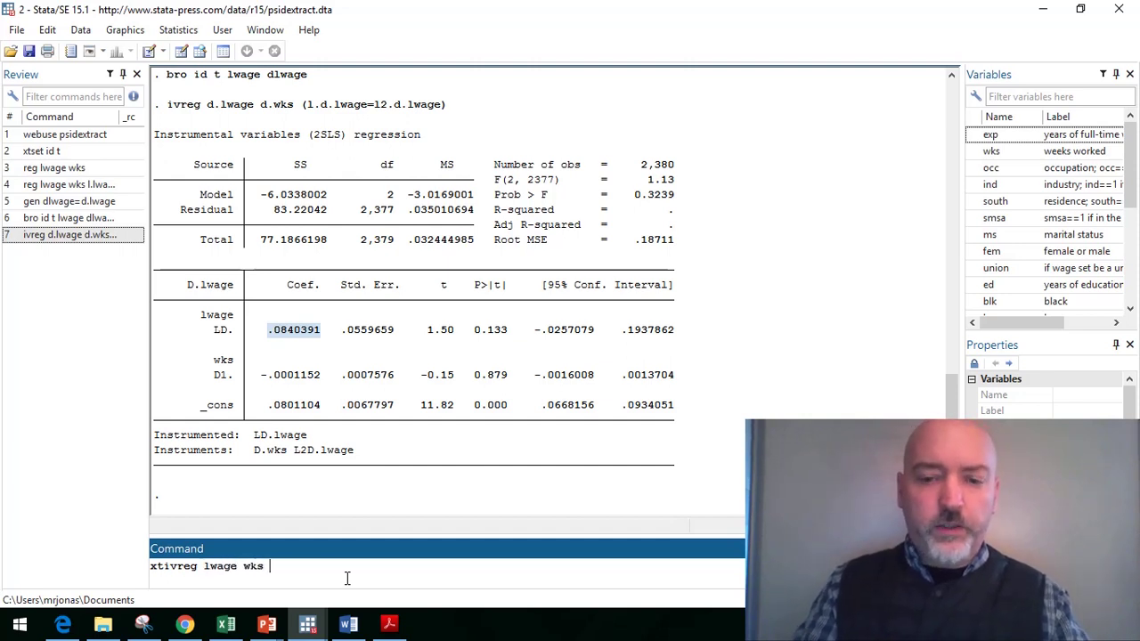
type(" l.lwage")
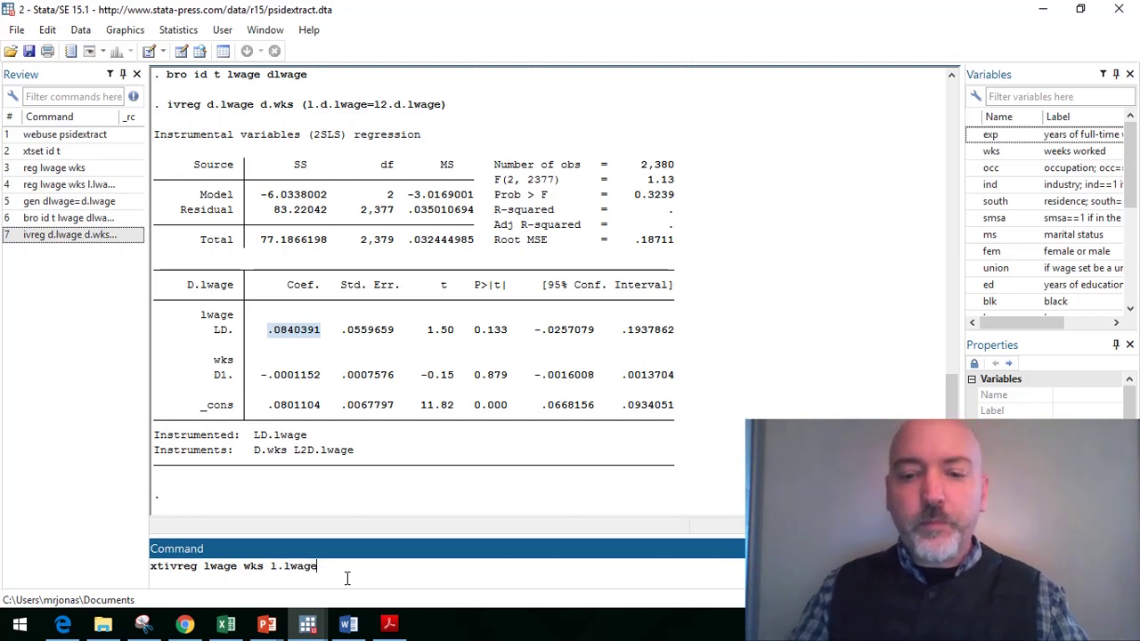
type("=")
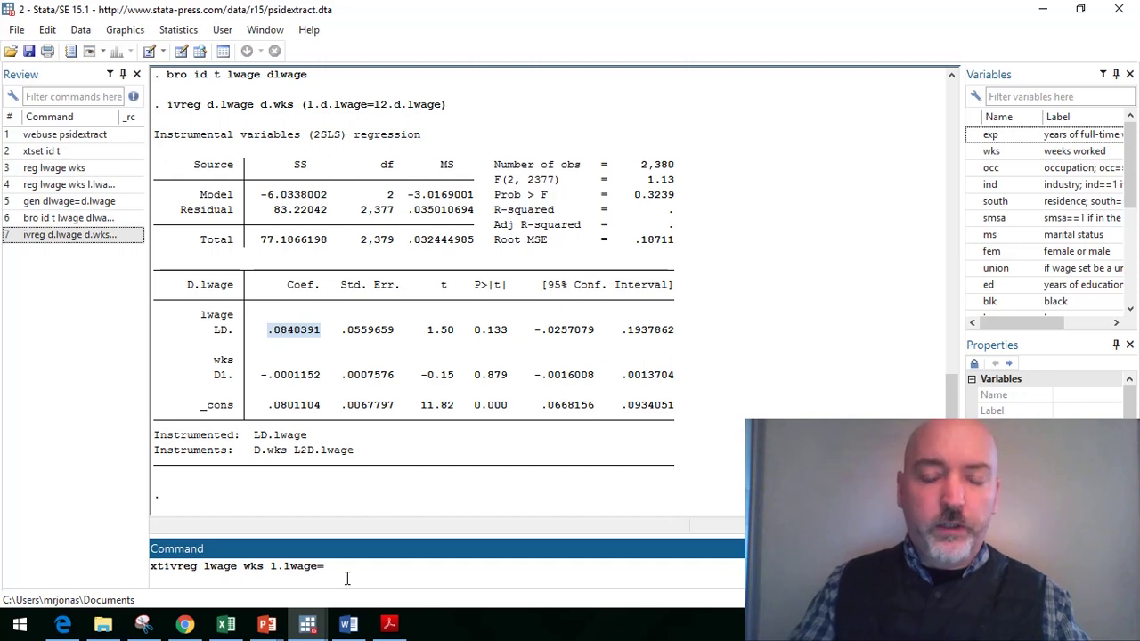
type("l2.lwage)")
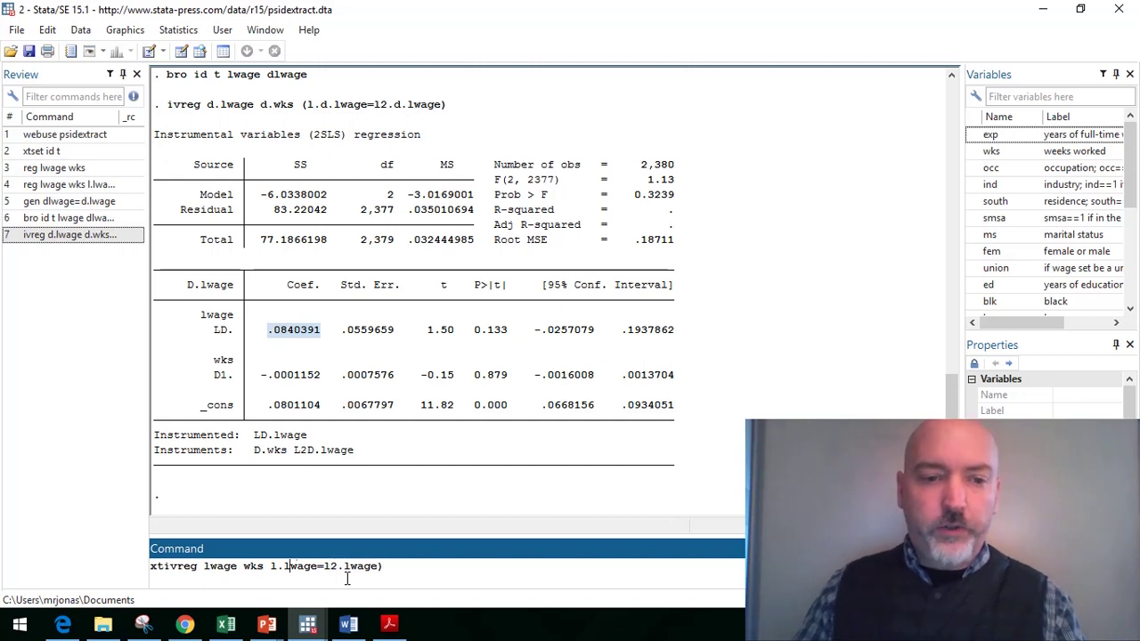
key("Left")
key("Left")
key("Left")
key("Left")
key("Left")
key("Left")
key("Left")
key("Left")
key("Left")
key("Left")
key("Left")
key("Left")
key("Left")
key("Left")
key("Left")
key("Left")
key("Left")
type("(")
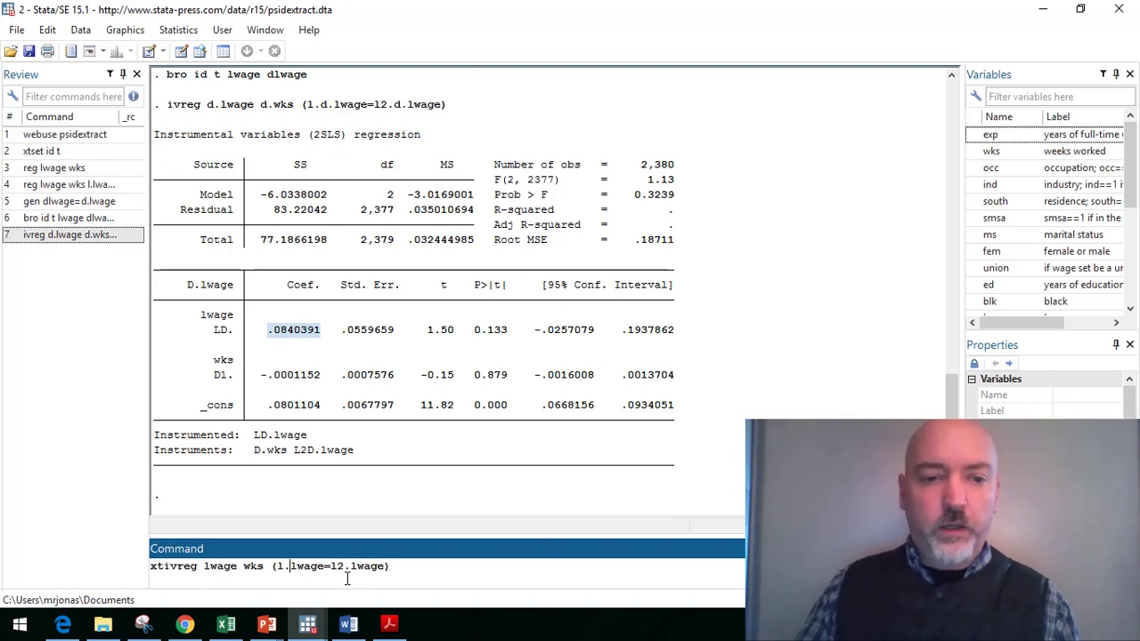
key("Right")
key("Right")
key("Right")
key("Right")
key("Right")
key("Right")
key("Right")
key("Right")
key("Right")
key("Right")
key("Right")
key("Right")
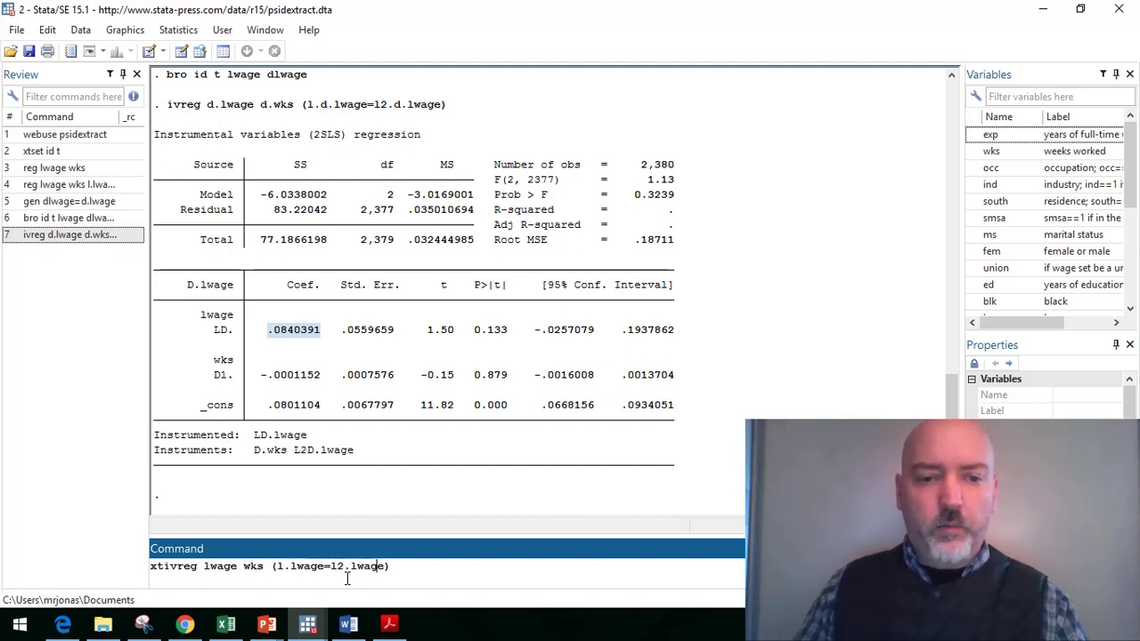
type(",fd")
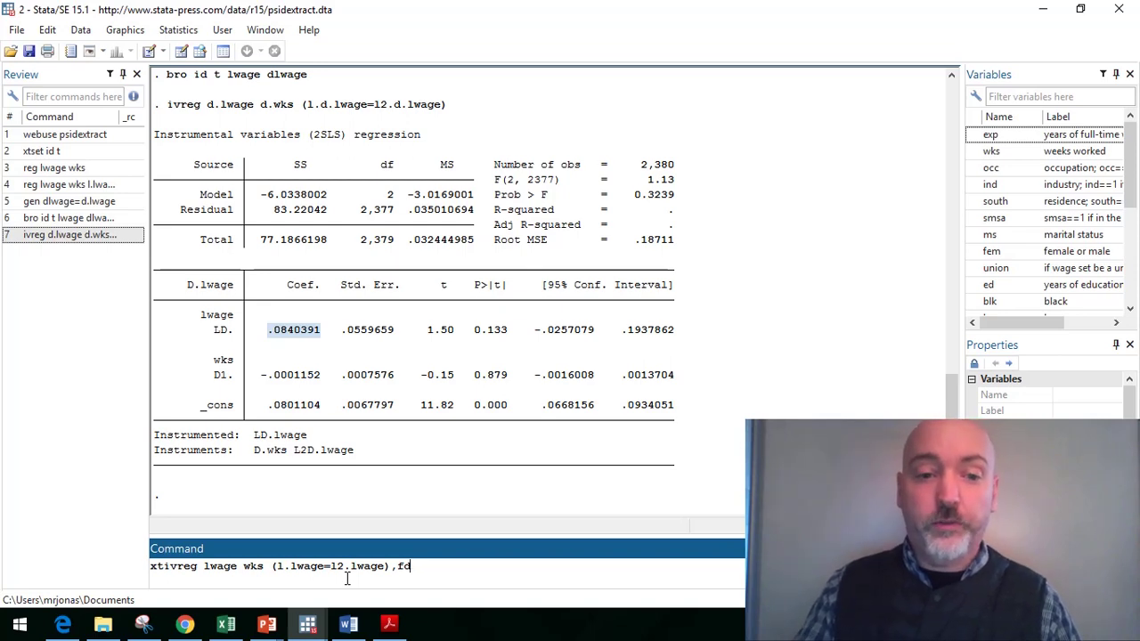
key("Return")
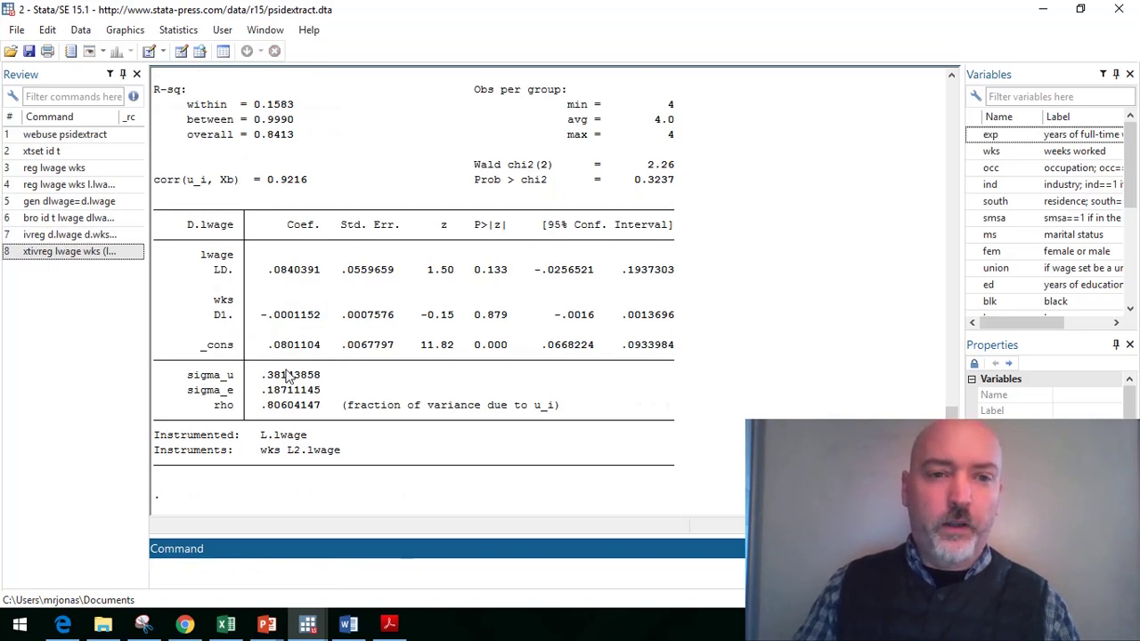
left_click_drag(266, 271, 312, 276)
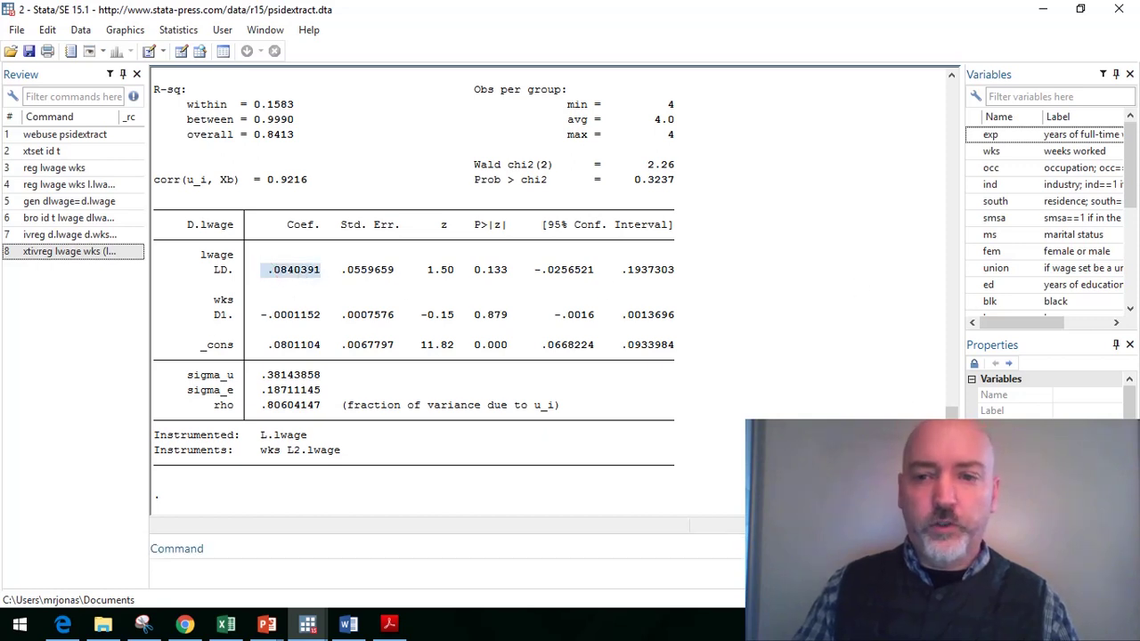
left_click_drag(952, 414, 954, 345)
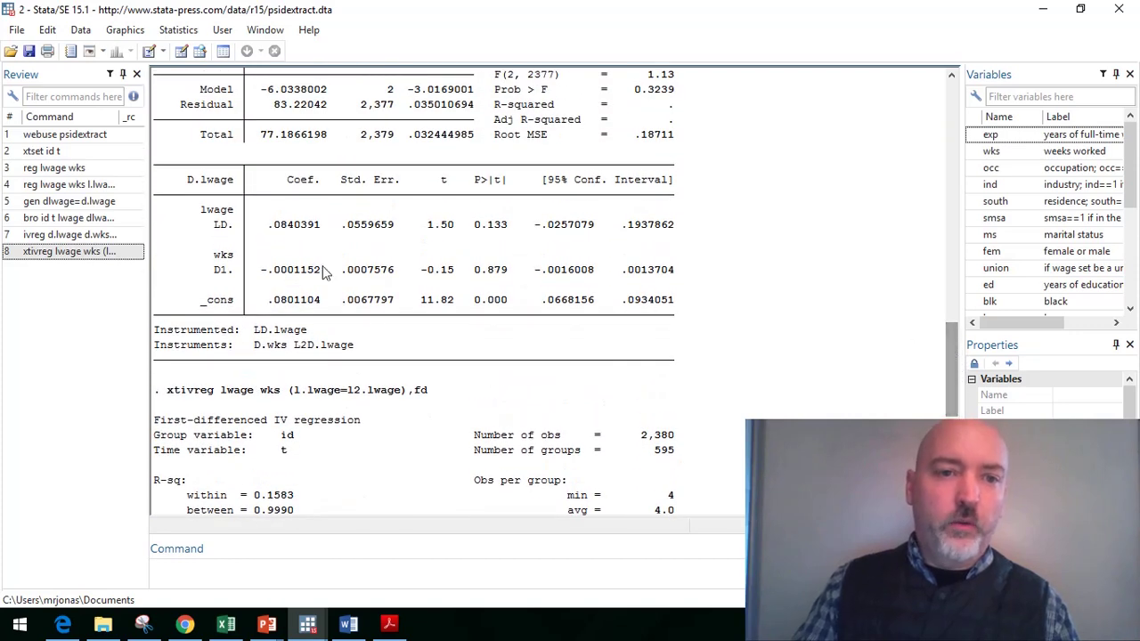
left_click_drag(269, 224, 314, 230)
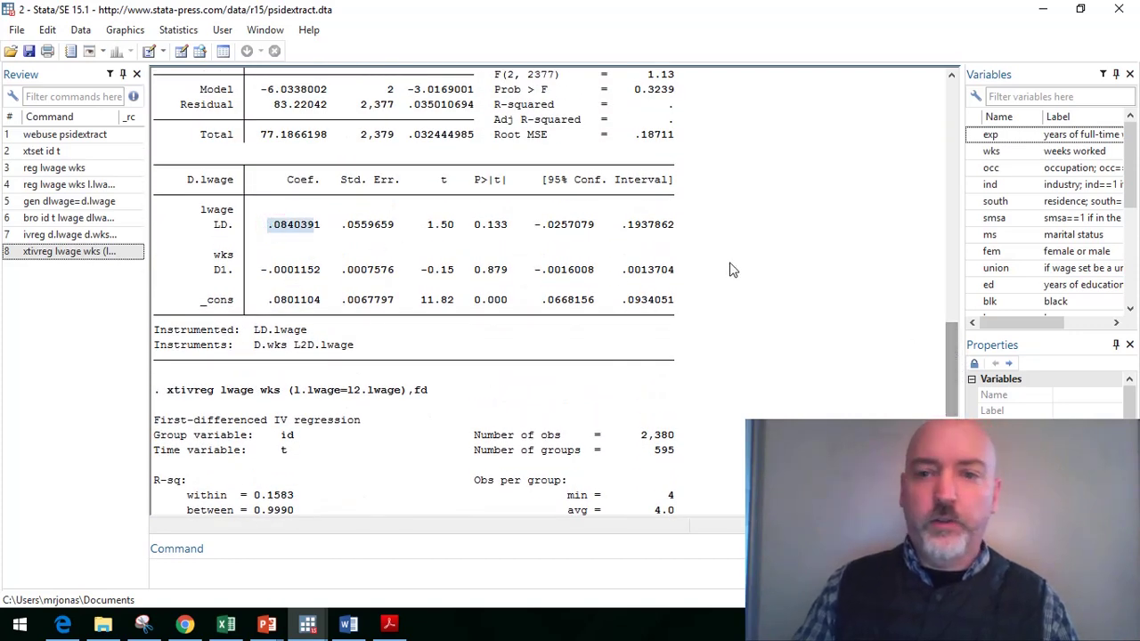
left_click_drag(954, 341, 954, 430)
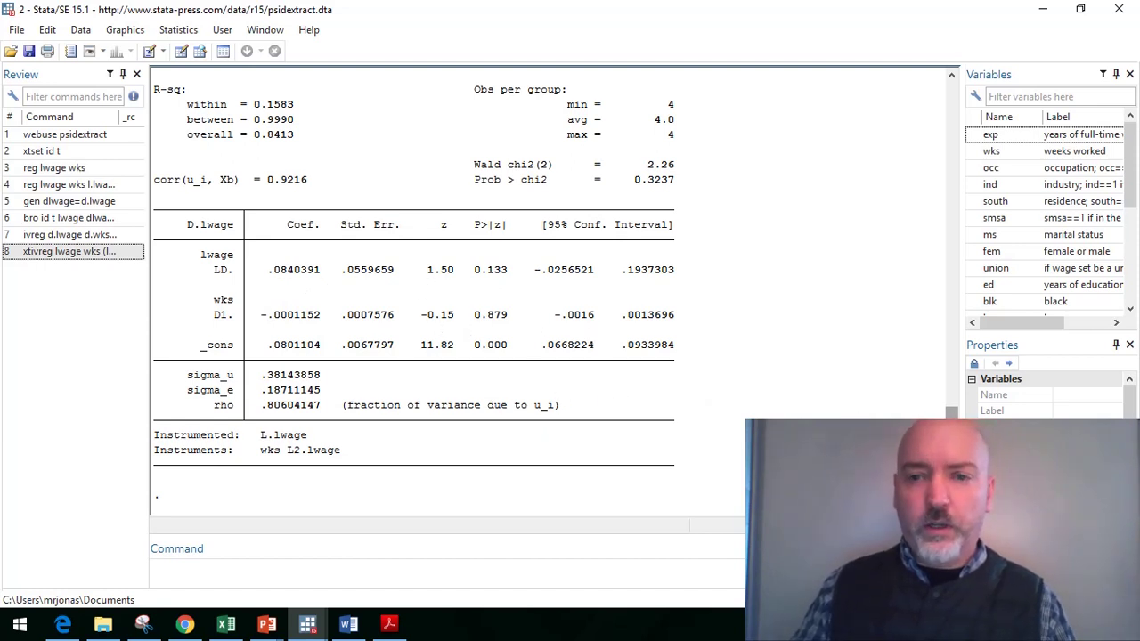
scroll(316, 359, "up", 4)
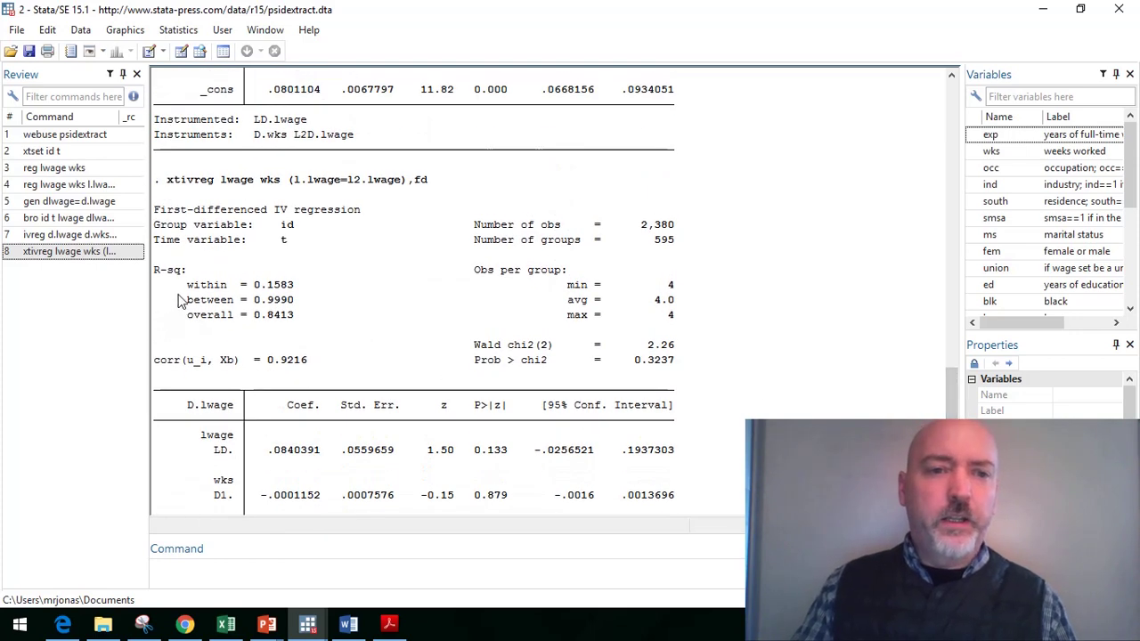
left_click_drag(182, 280, 307, 319)
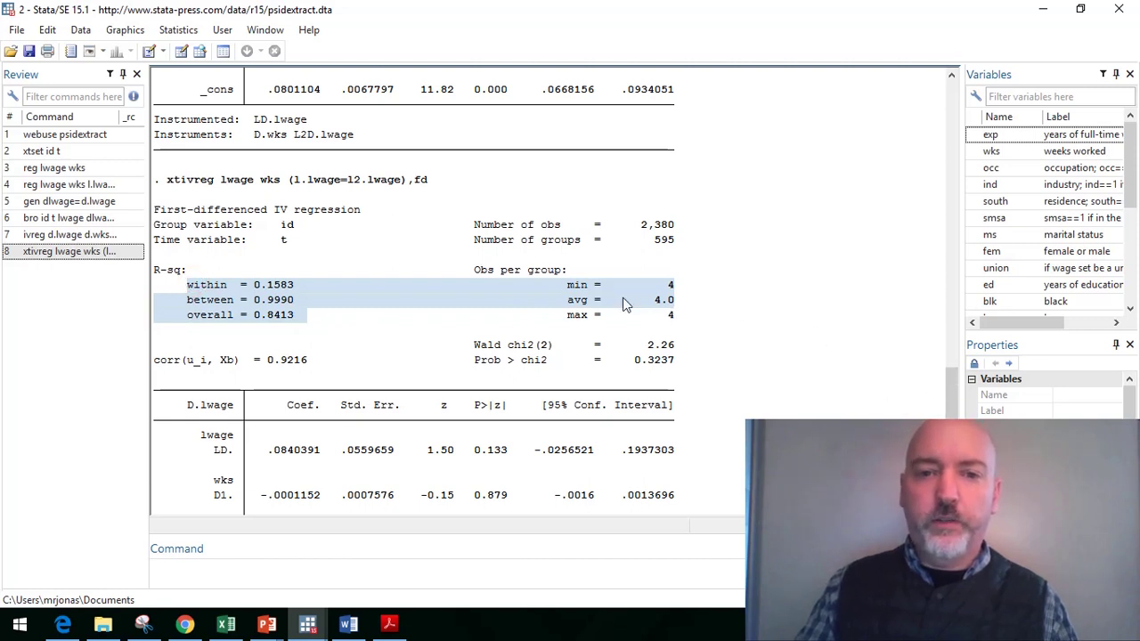
left_click_drag(588, 284, 703, 324)
left_click_drag(952, 405, 951, 434)
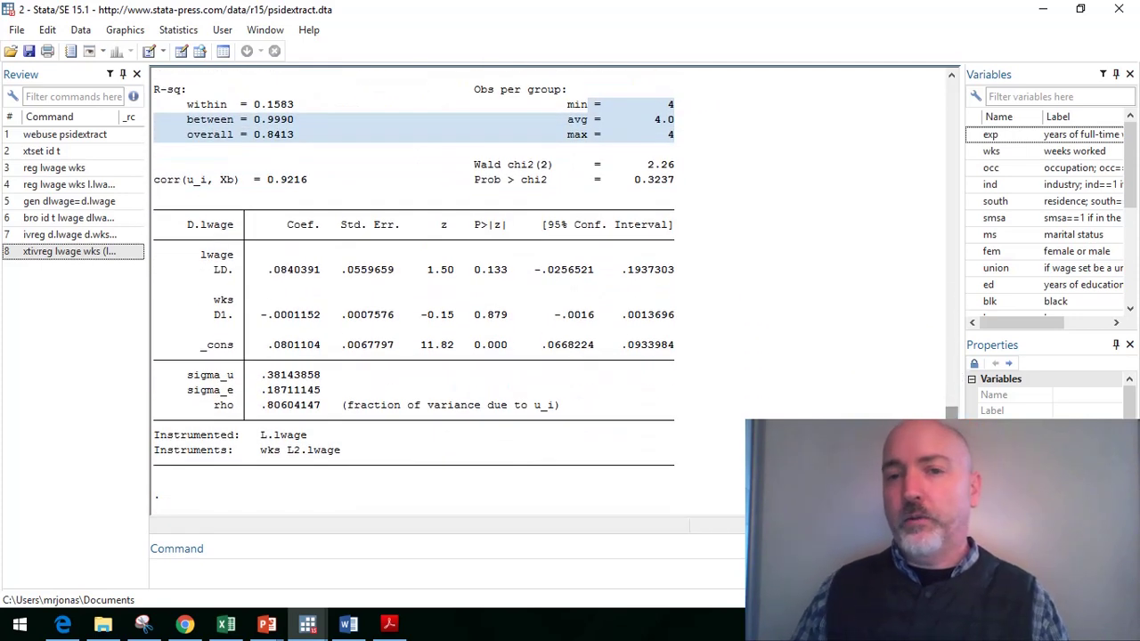